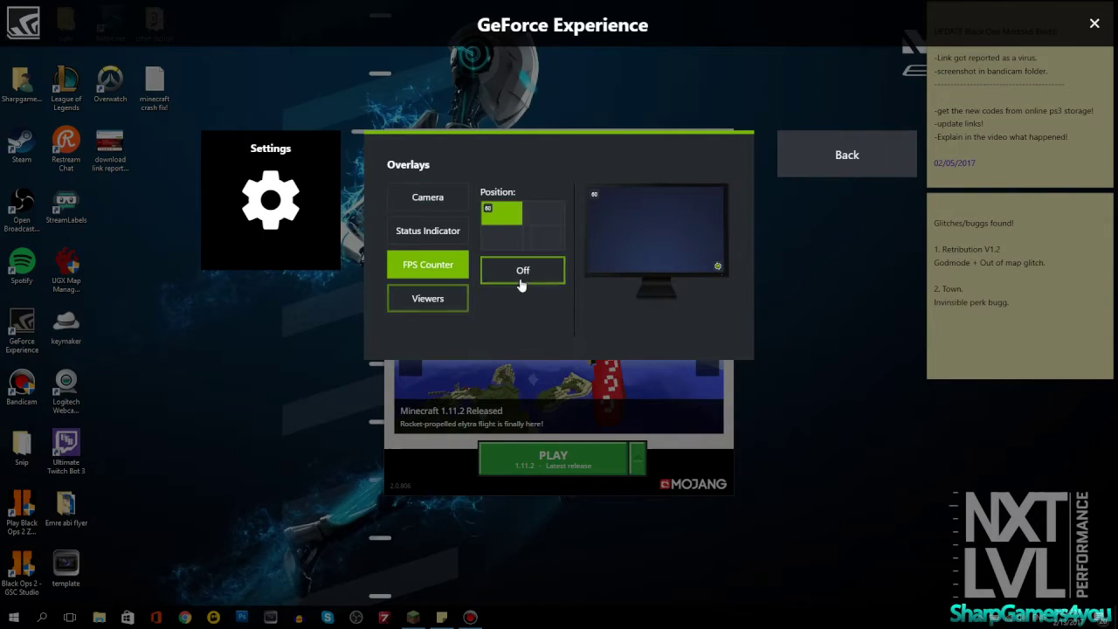
Leave the overlay settings and close the GeForce Experience overlay.
{"action": "left_click", "coordinate": [810, 154]}
{"action": "left_click", "coordinate": [810, 154]}
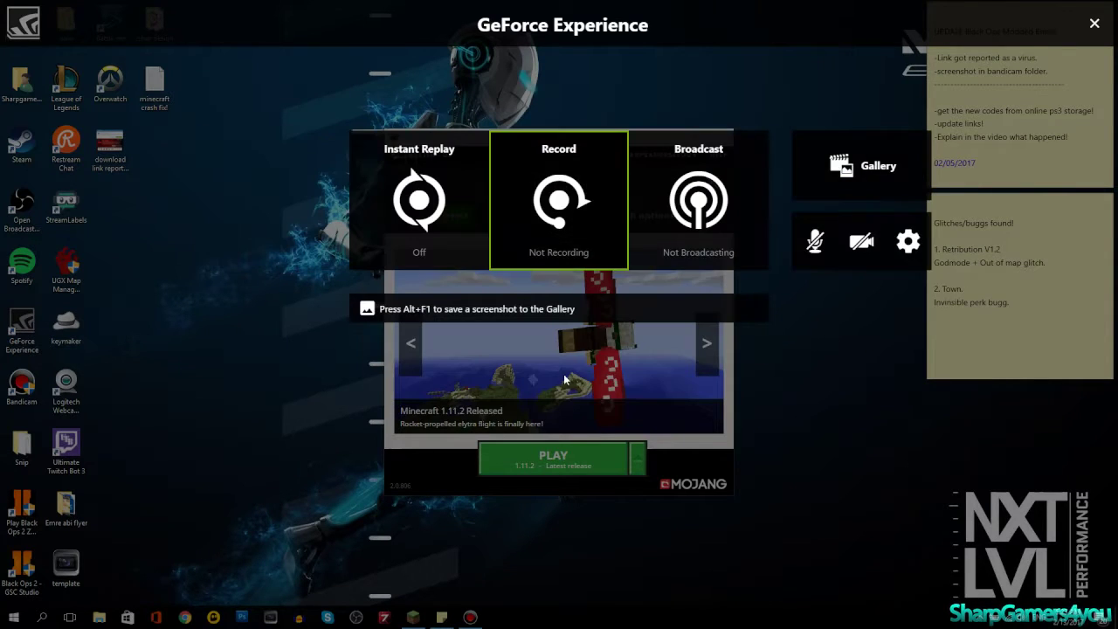
{"action": "key", "text": "alt+z"}
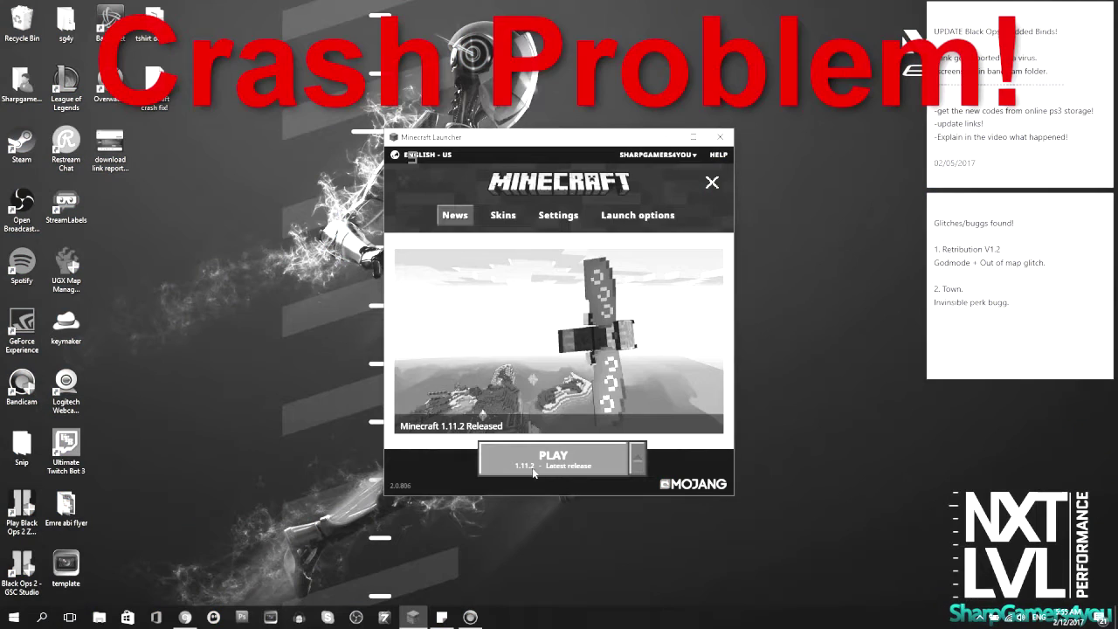
Launch Minecraft 1.11.2 with the latest release profile.
{"action": "left_click", "coordinate": [596, 463]}
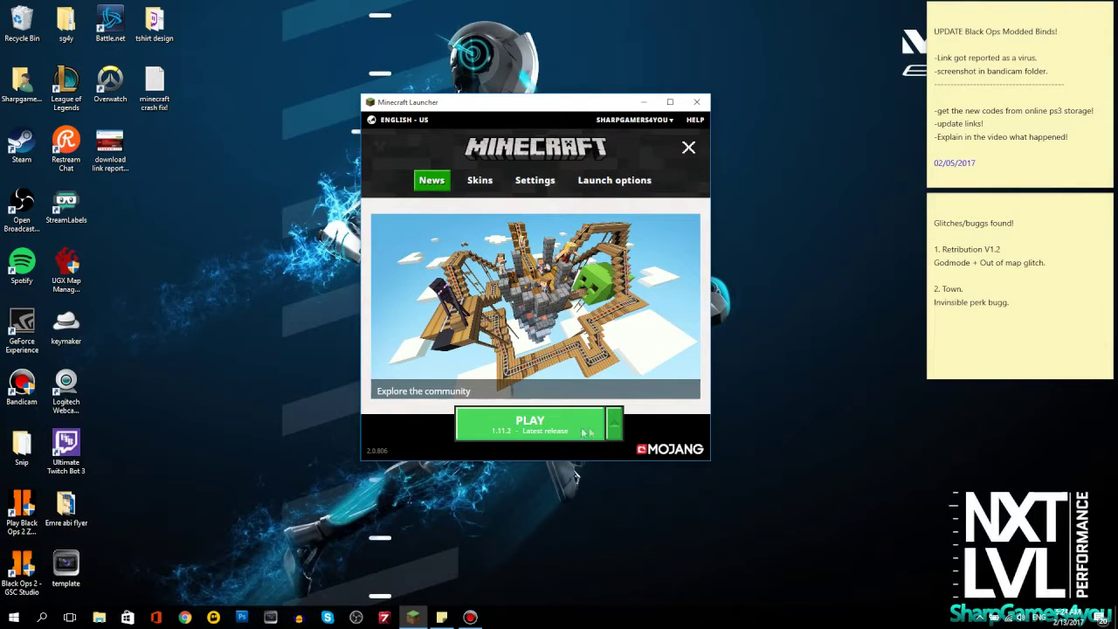
Check the list of game profiles in the Minecraft Launcher and close the launcher.
{"action": "left_click", "coordinate": [615, 424]}
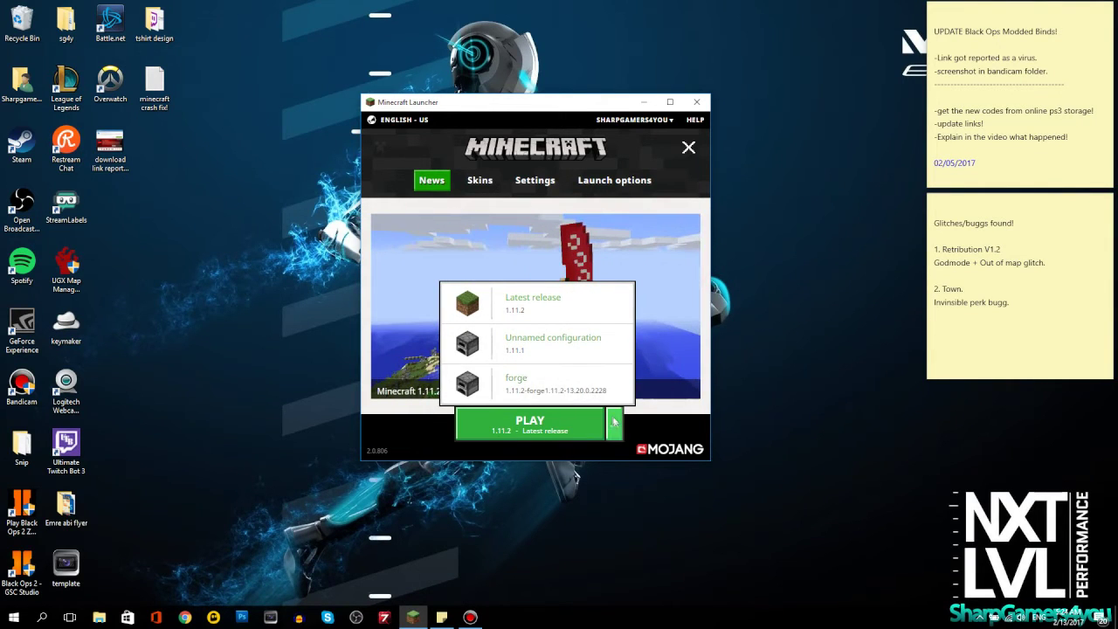
{"action": "left_click", "coordinate": [615, 424]}
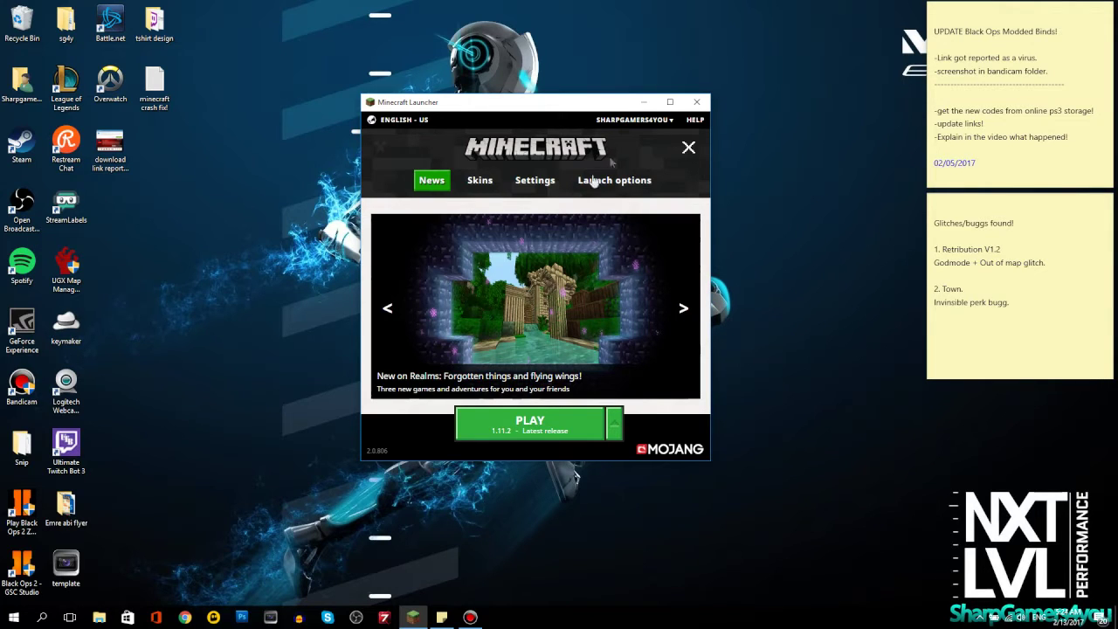
{"action": "left_click", "coordinate": [697, 104]}
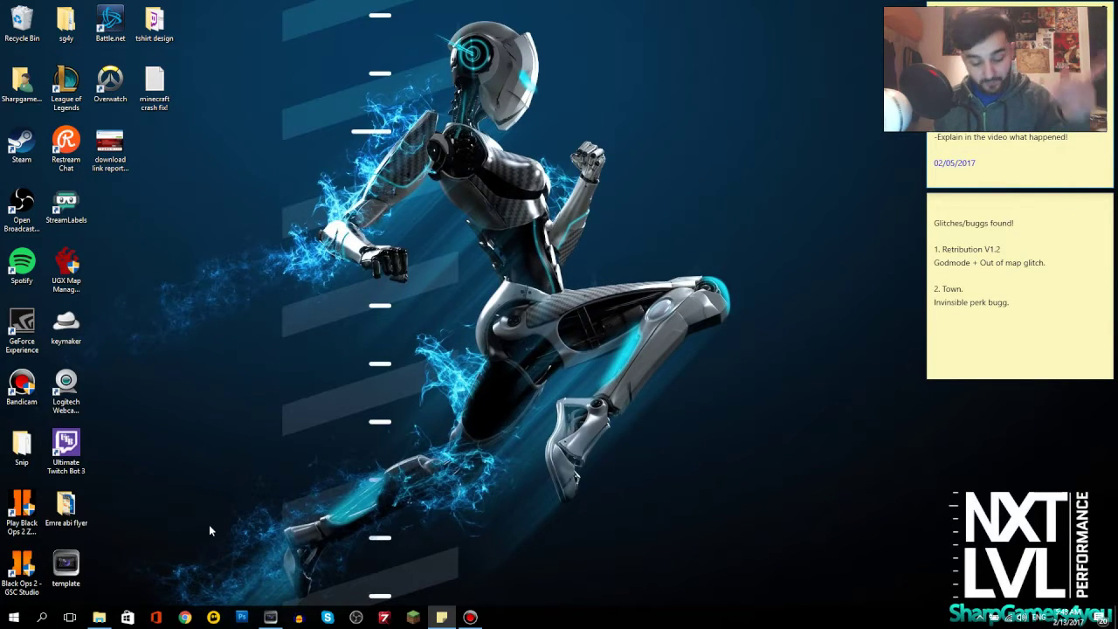
Search Windows for %appdata% and open the matching folder.
{"action": "key", "text": "super"}
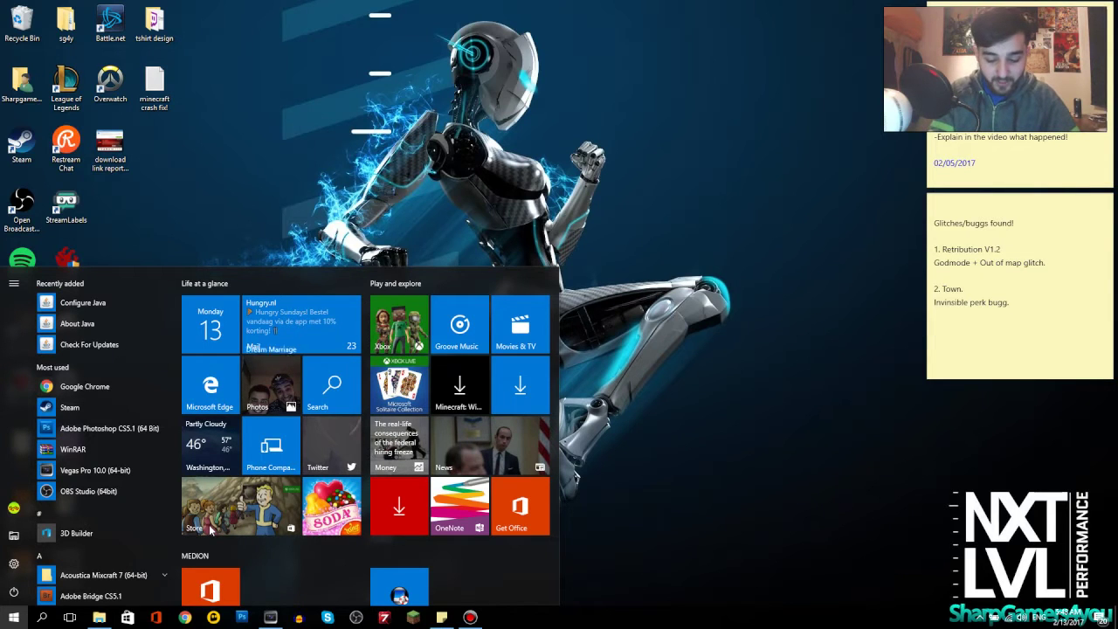
{"action": "key", "text": "super"}
{"action": "type", "text": "%a"}
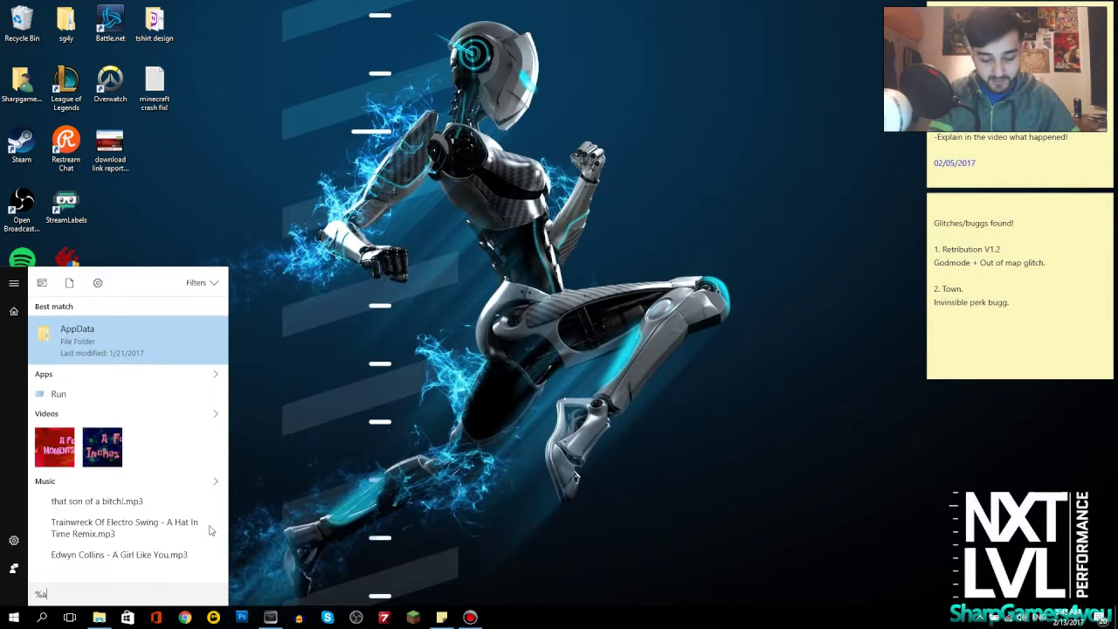
{"action": "type", "text": "ppdata%"}
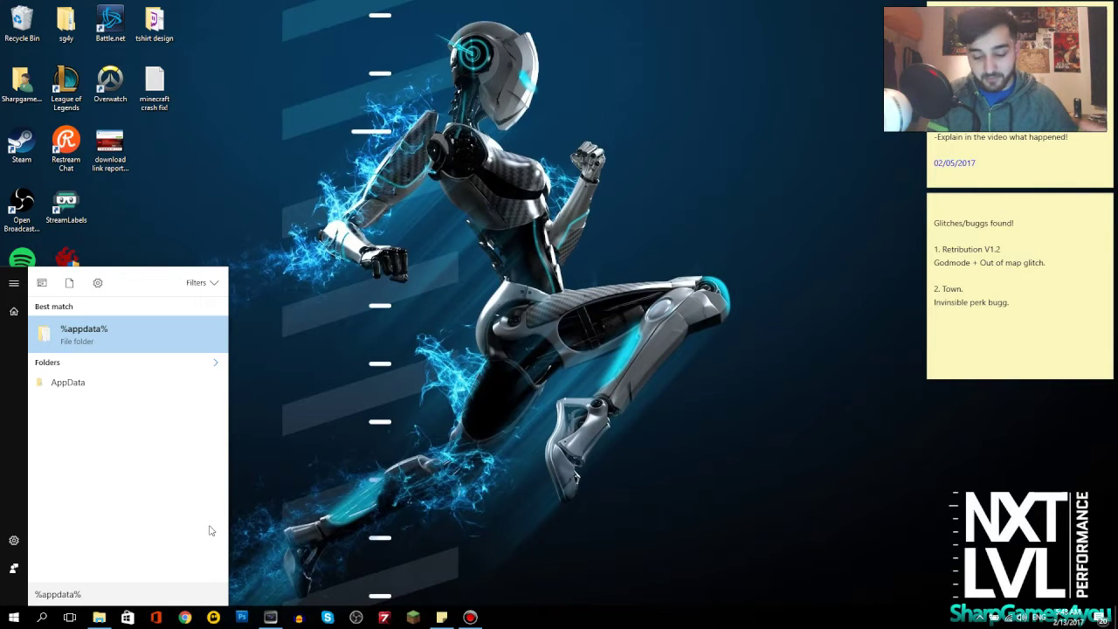
{"action": "key", "text": "Return"}
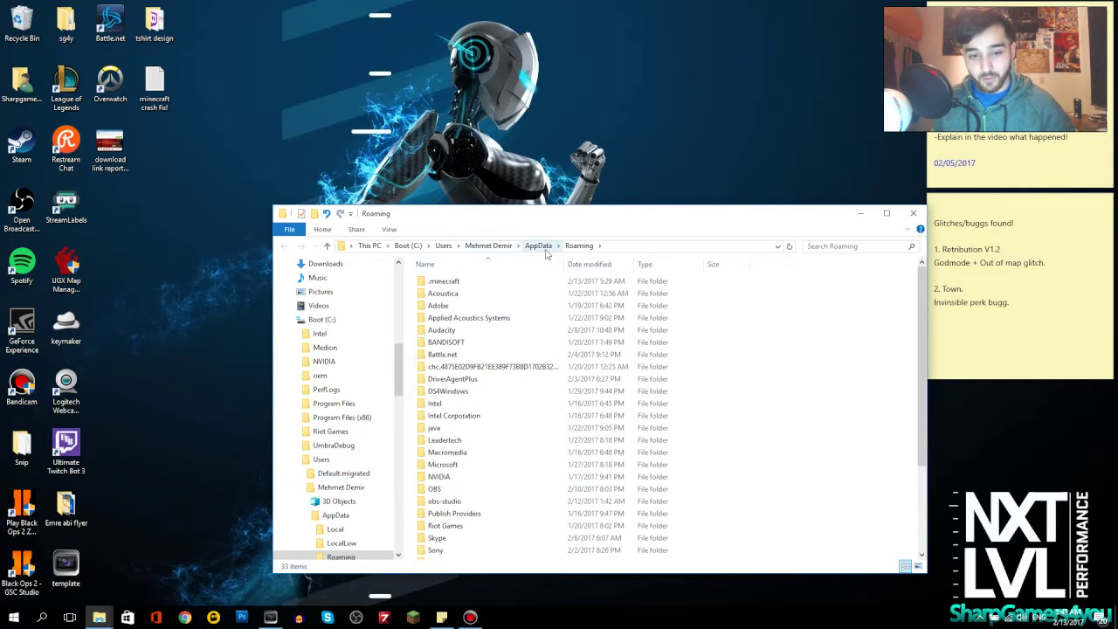
Go up to the user's profile folder, apply its properties with the Hidden attribute cleared, and close the folder window.
{"action": "left_click", "coordinate": [488, 246]}
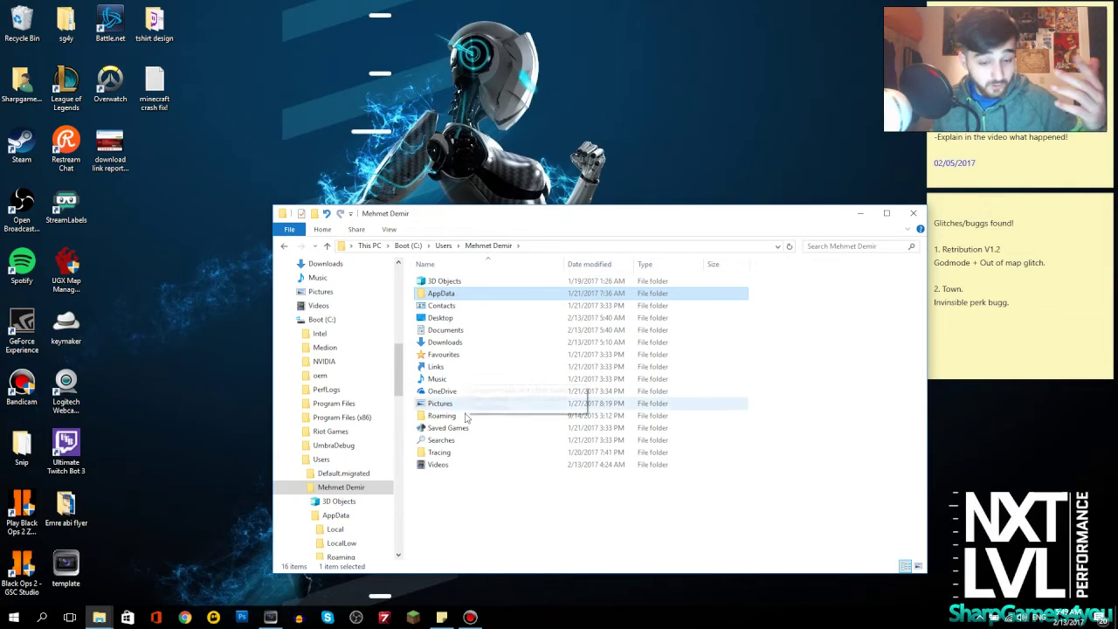
{"action": "left_click", "coordinate": [467, 491]}
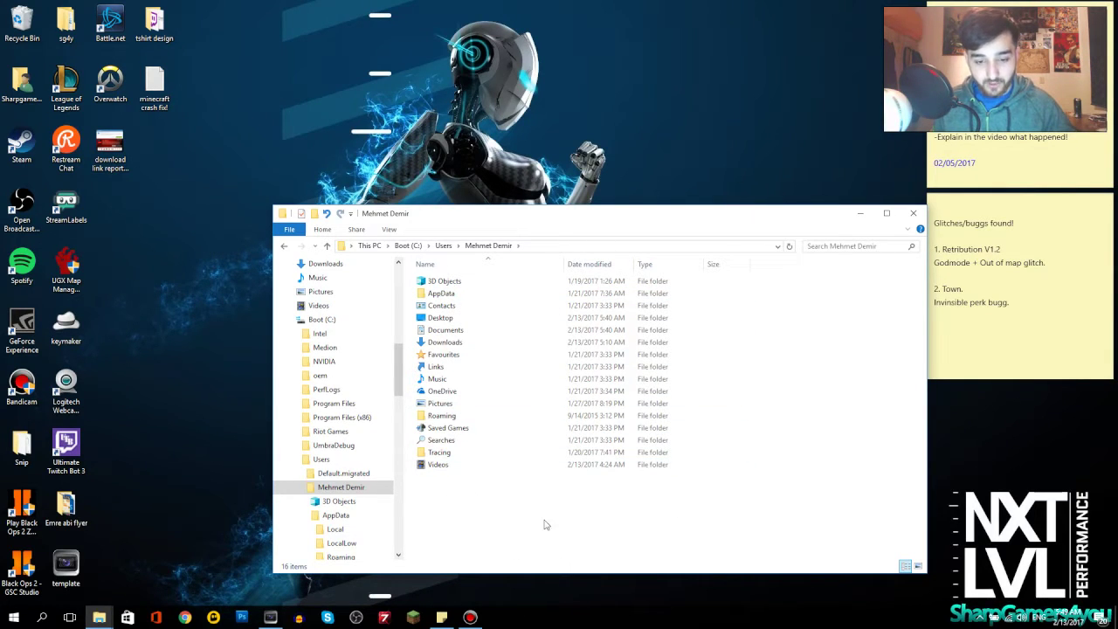
{"action": "right_click", "coordinate": [467, 502]}
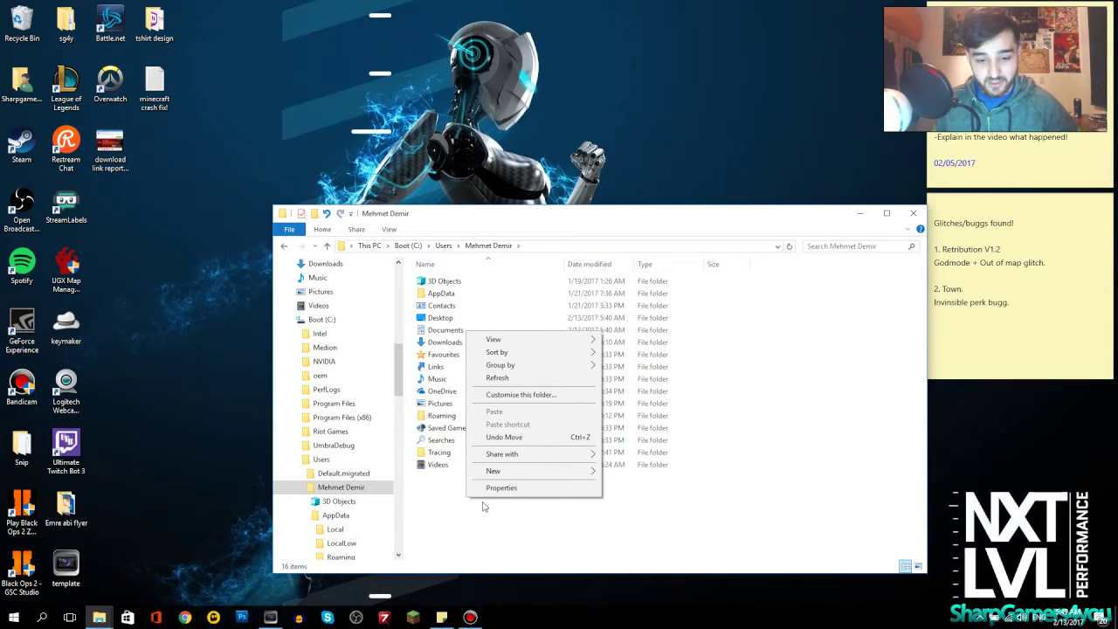
{"action": "left_click", "coordinate": [498, 488]}
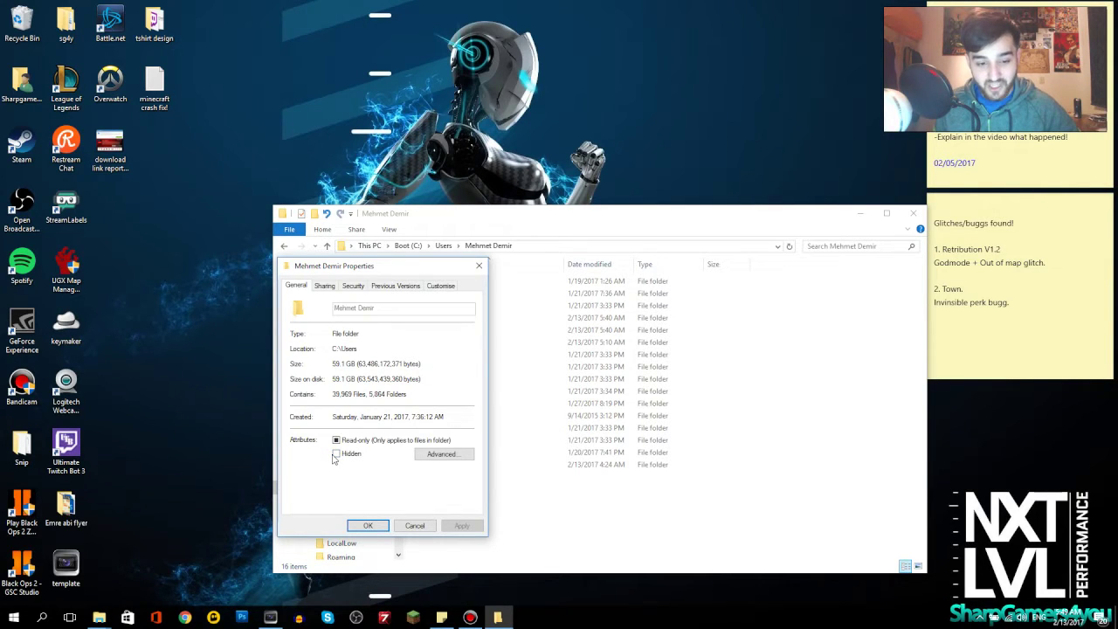
{"action": "left_click", "coordinate": [337, 455]}
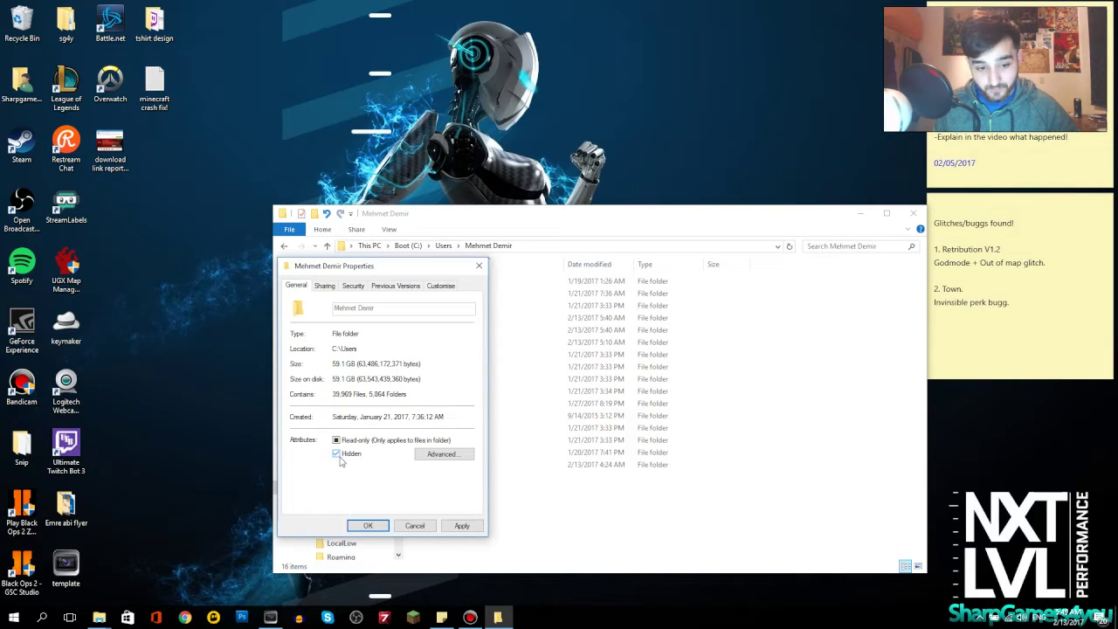
{"action": "left_click", "coordinate": [338, 455]}
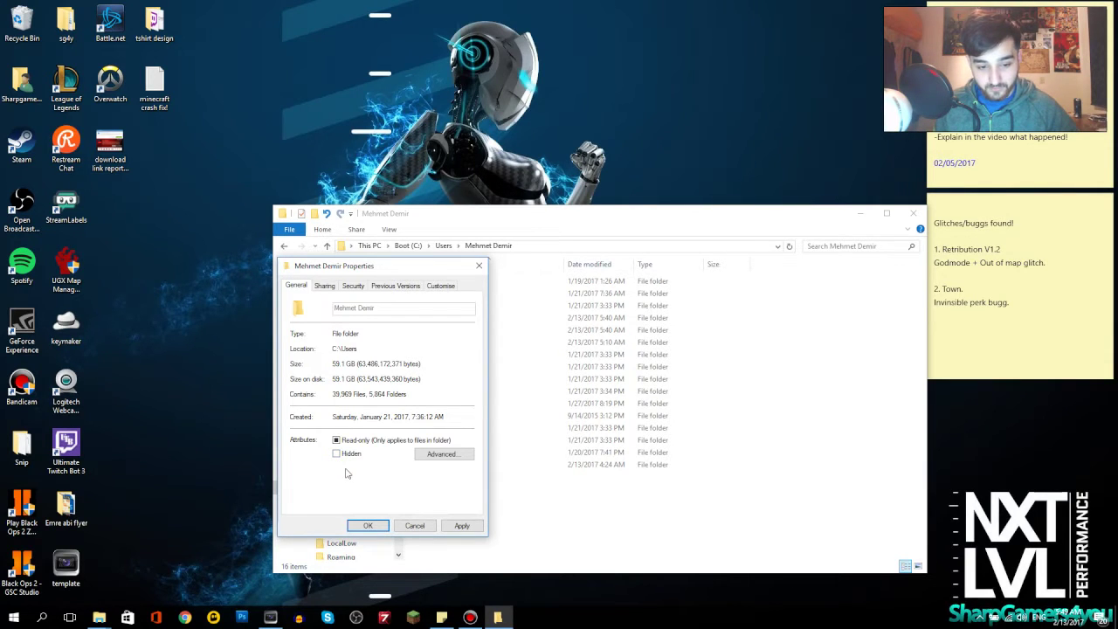
{"action": "left_click", "coordinate": [461, 527]}
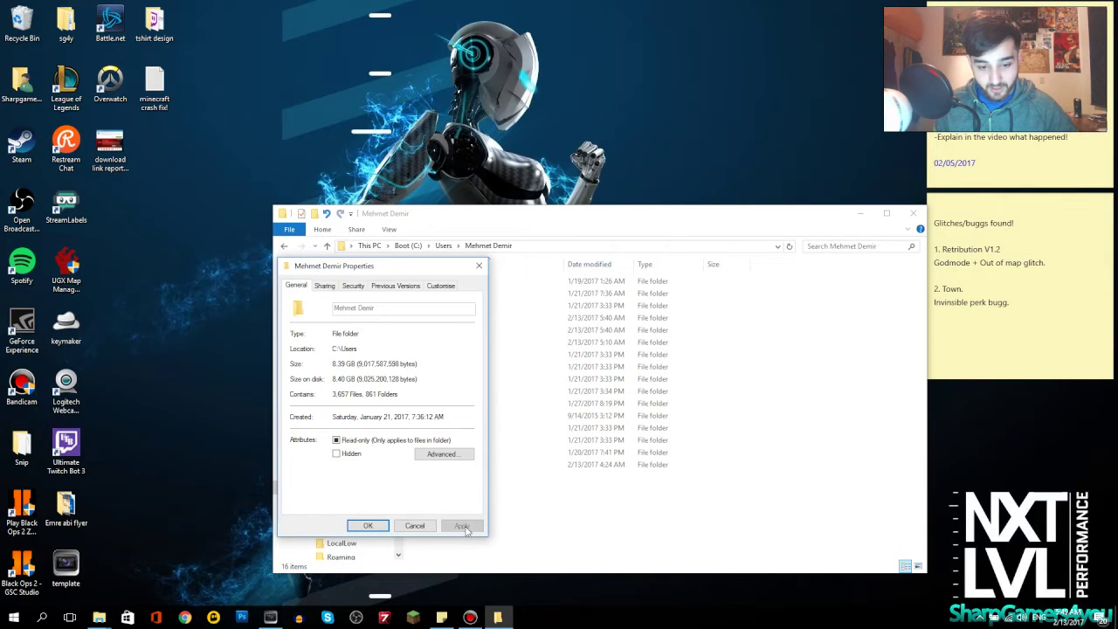
{"action": "left_click", "coordinate": [368, 525]}
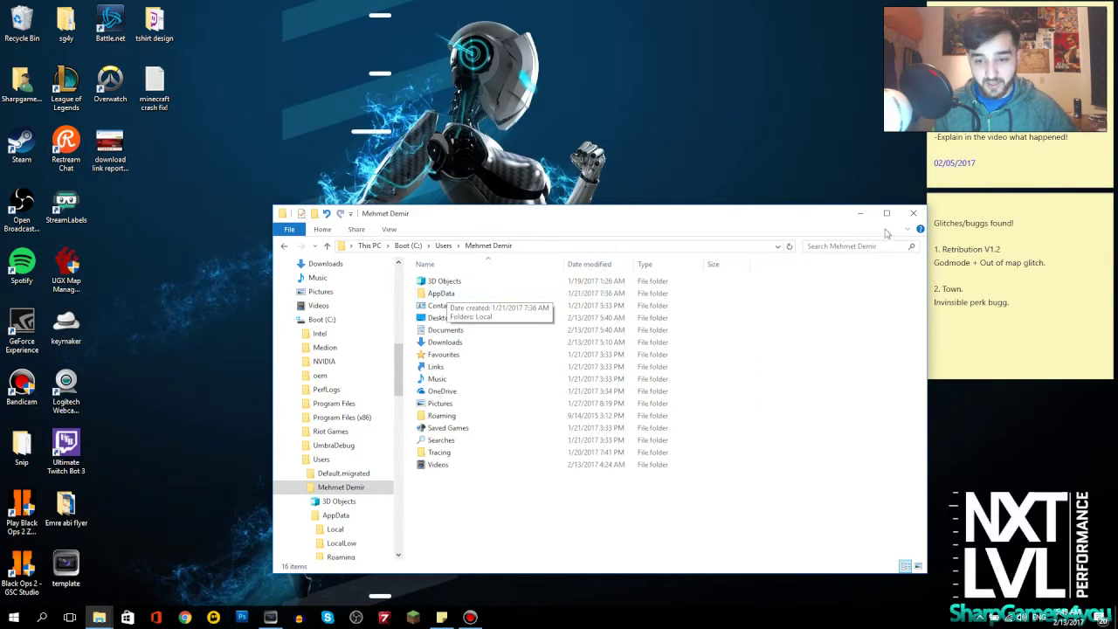
{"action": "left_click", "coordinate": [914, 213]}
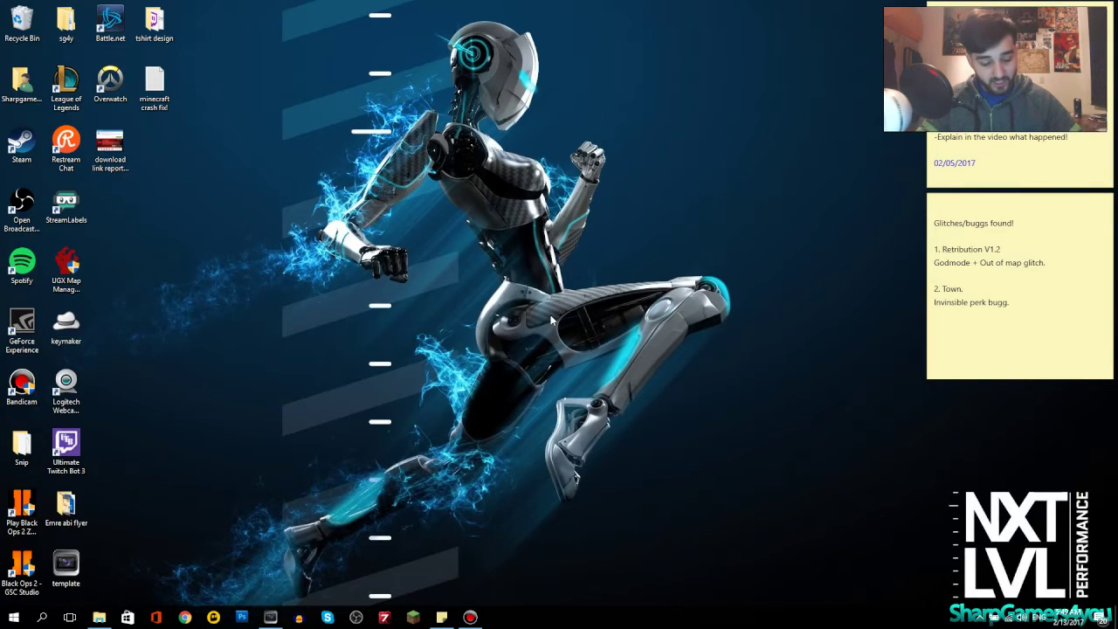
Search Windows again for %appdata%.
{"action": "key", "text": "super"}
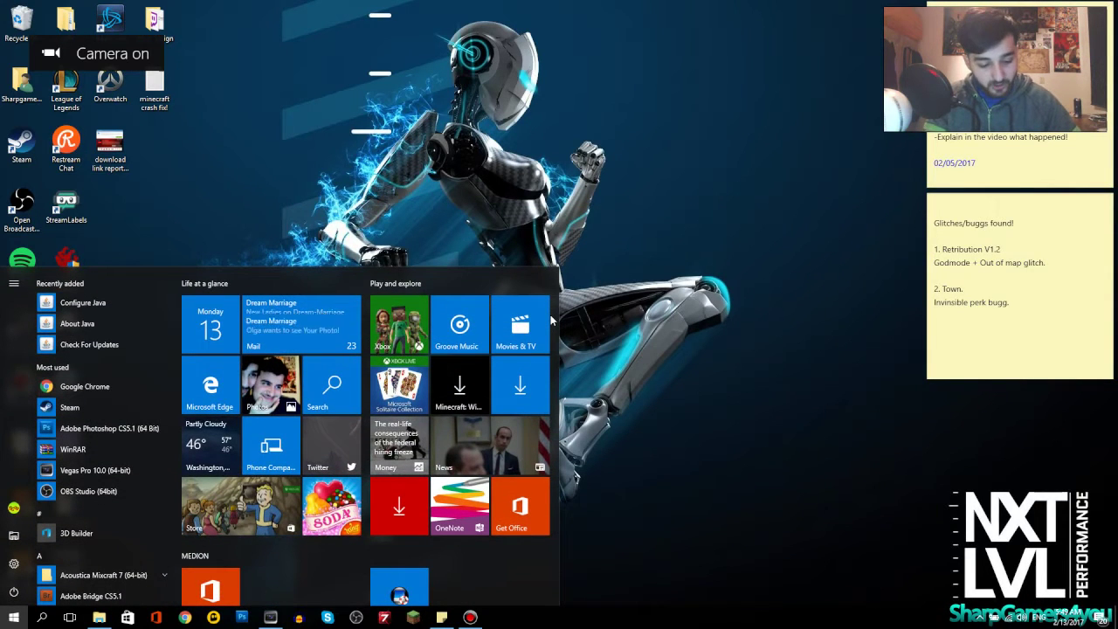
{"action": "type", "text": "%appdta%"}
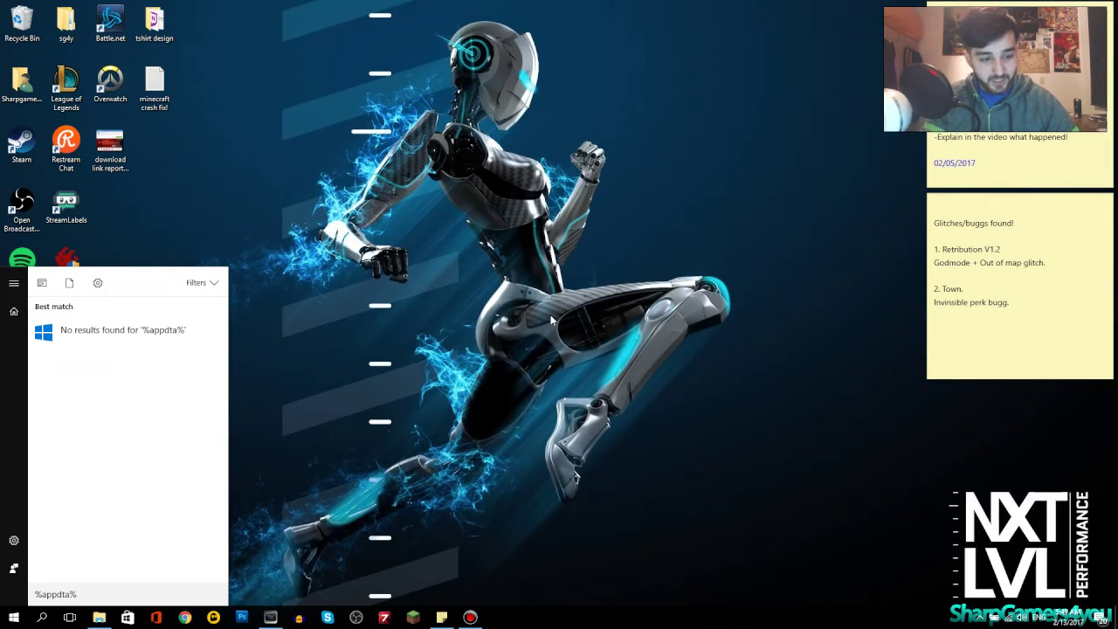
{"action": "key", "text": "BackSpace"}
{"action": "key", "text": "BackSpace"}
{"action": "key", "text": "BackSpace"}
{"action": "key", "text": "BackSpace"}
{"action": "key", "text": "BackSpace"}
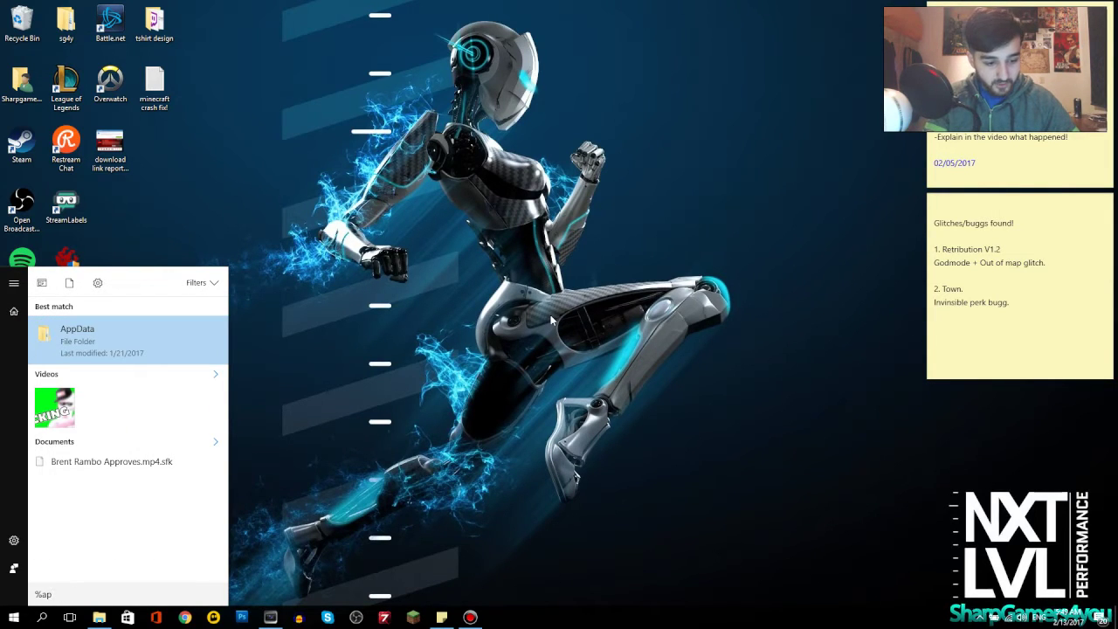
{"action": "type", "text": "pdata%"}
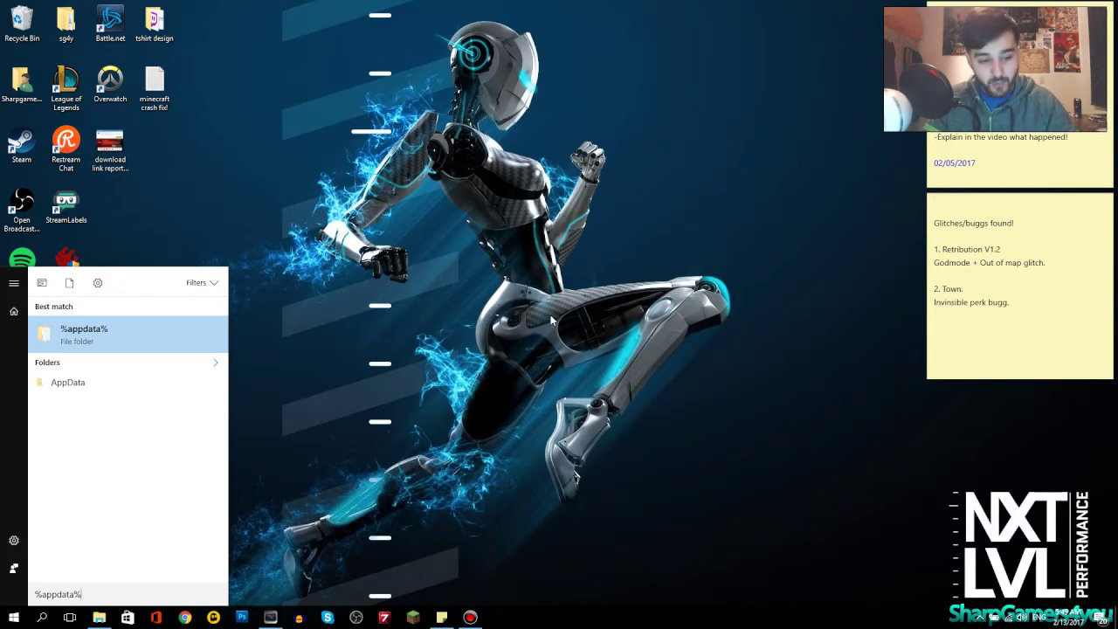
Replace the search text with appdata without percent signs, and dismiss the search.
{"action": "key", "text": "BackSpace"}
{"action": "key", "text": "BackSpace"}
{"action": "key", "text": "BackSpace"}
{"action": "key", "text": "BackSpace"}
{"action": "key", "text": "BackSpace"}
{"action": "key", "text": "BackSpace"}
{"action": "key", "text": "BackSpace"}
{"action": "key", "text": "BackSpace"}
{"action": "key", "text": "BackSpace"}
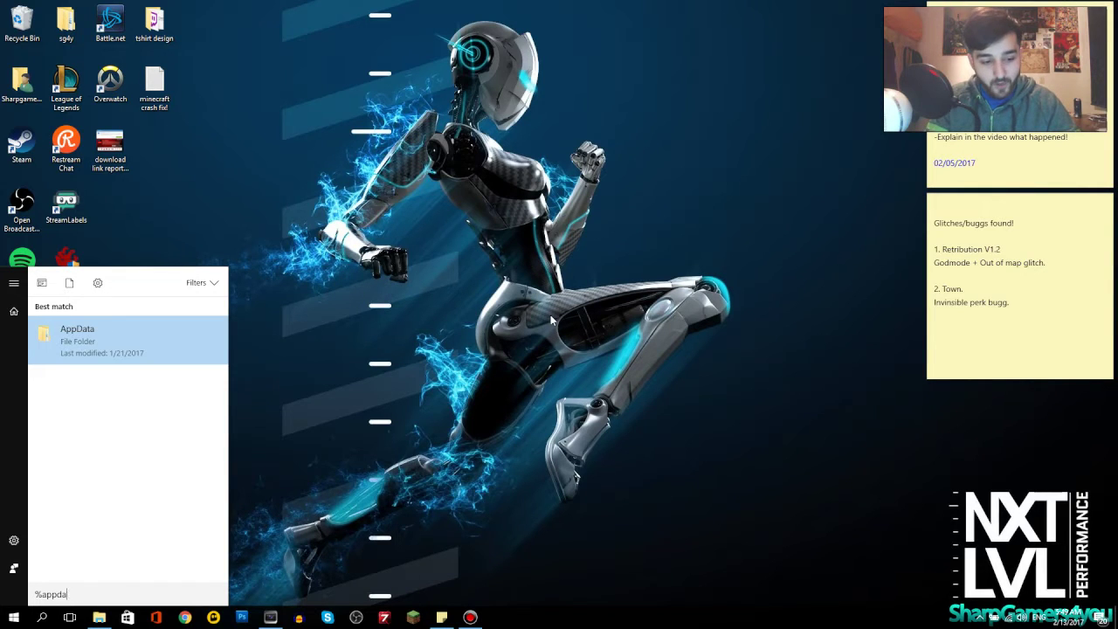
{"action": "type", "text": "appdata"}
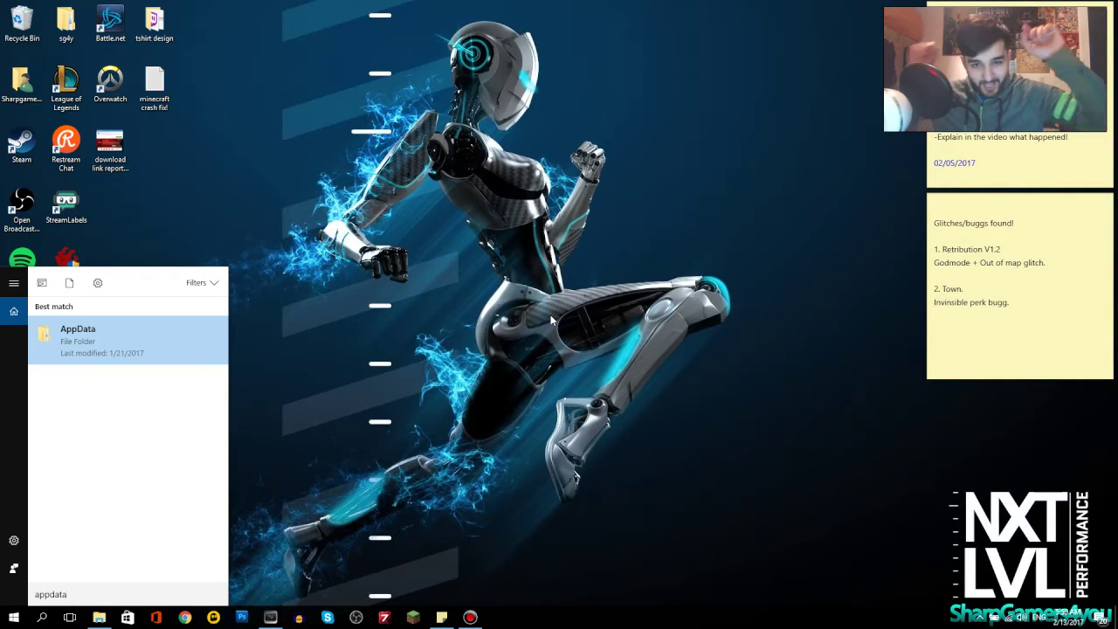
{"action": "left_click", "coordinate": [198, 431]}
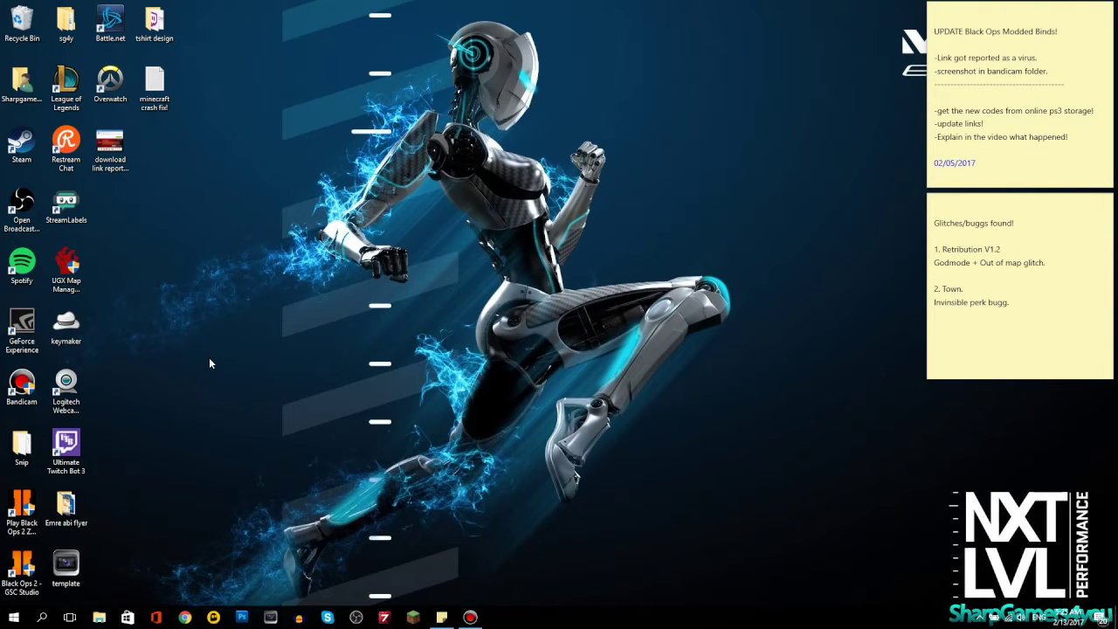
Open Windows Settings, move its window higher on the desktop, and show the Apps & features page under System.
{"action": "key", "text": "super"}
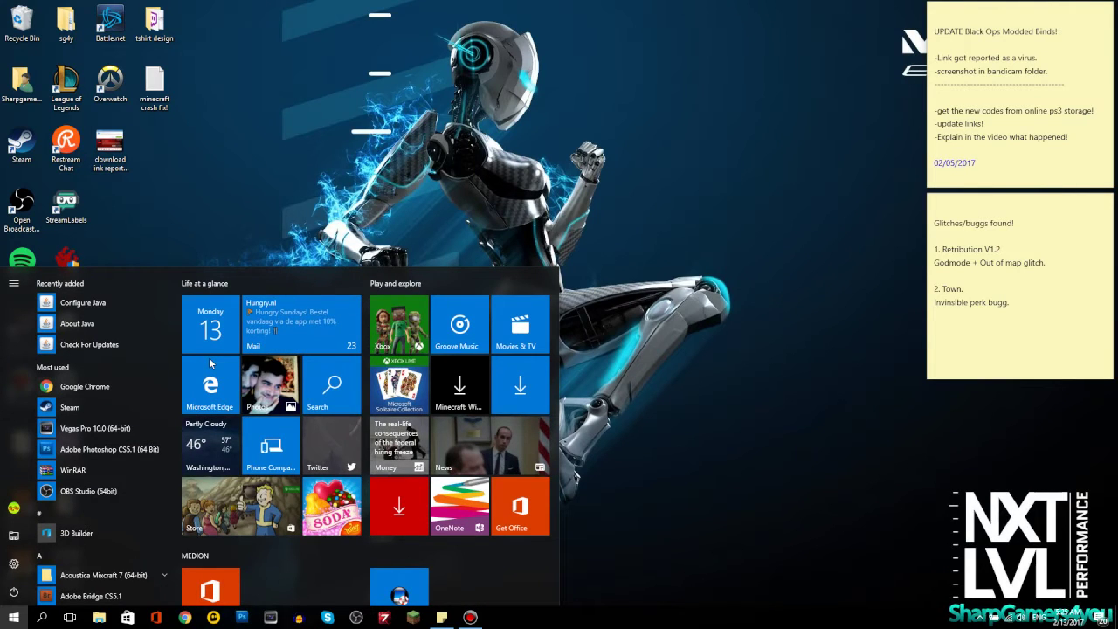
{"action": "left_click", "coordinate": [136, 322]}
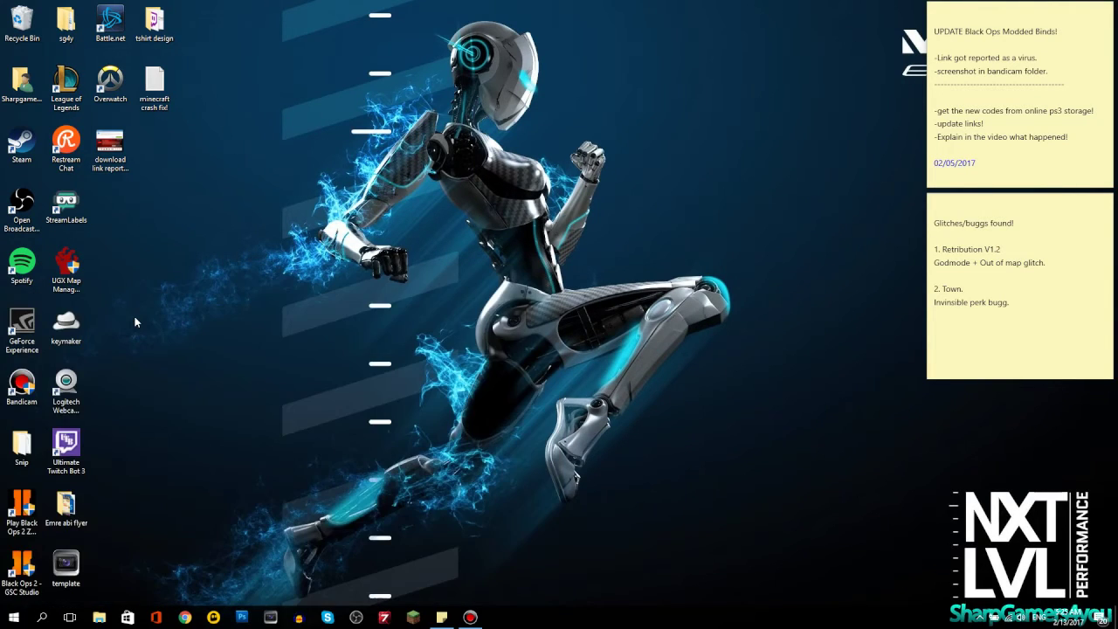
{"action": "key", "text": "super"}
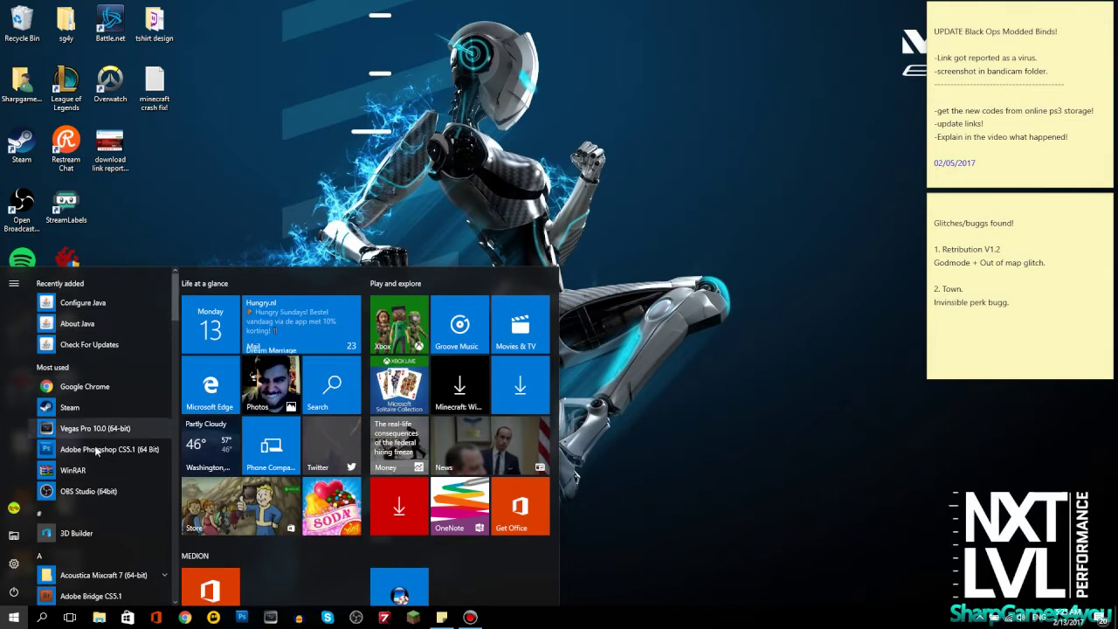
{"action": "left_click", "coordinate": [13, 565]}
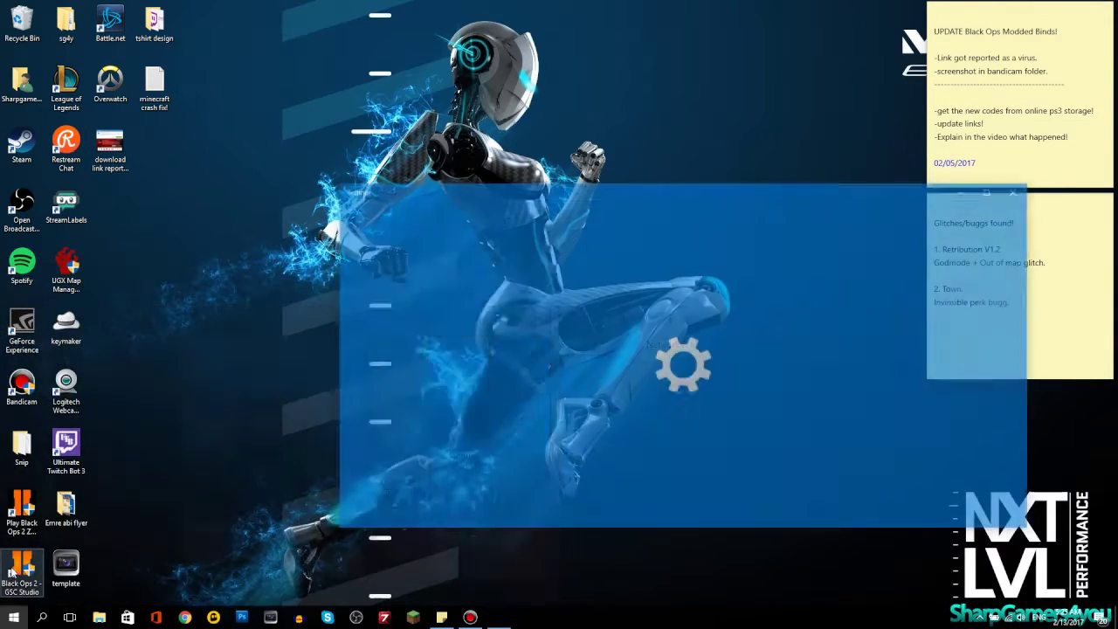
{"action": "left_click_drag", "start_coordinate": [607, 201], "coordinate": [514, 112]}
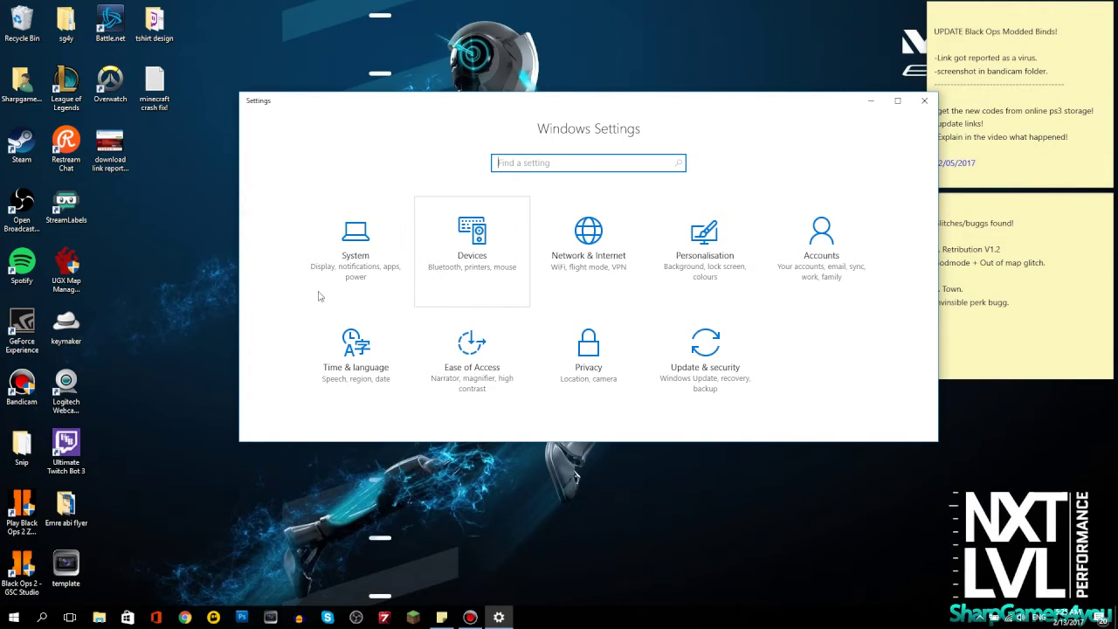
{"action": "left_click", "coordinate": [358, 266]}
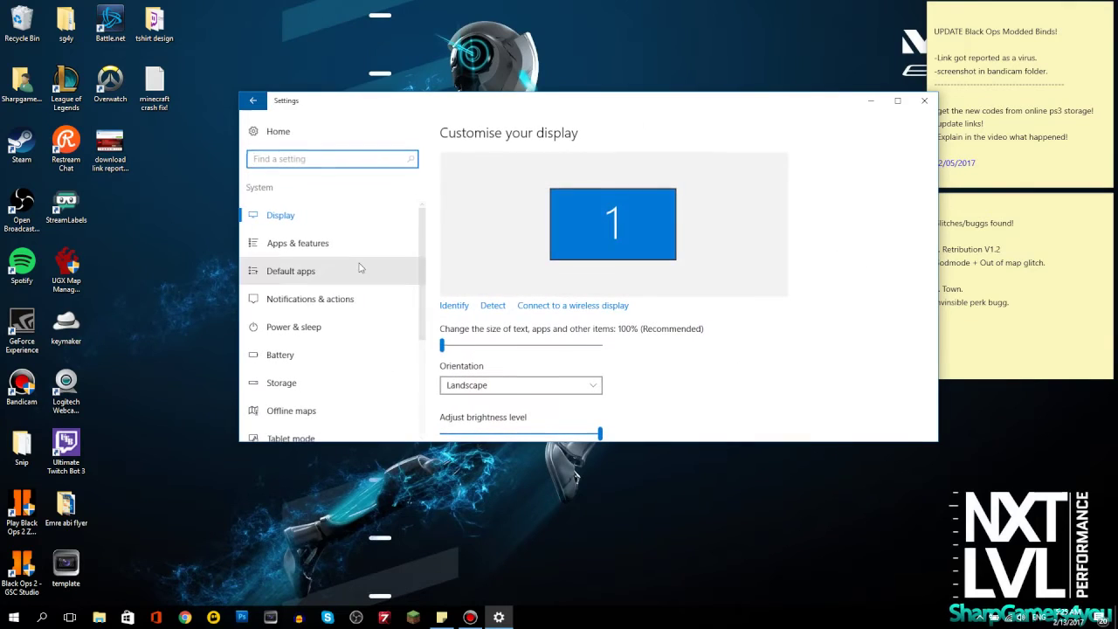
{"action": "left_click", "coordinate": [294, 250]}
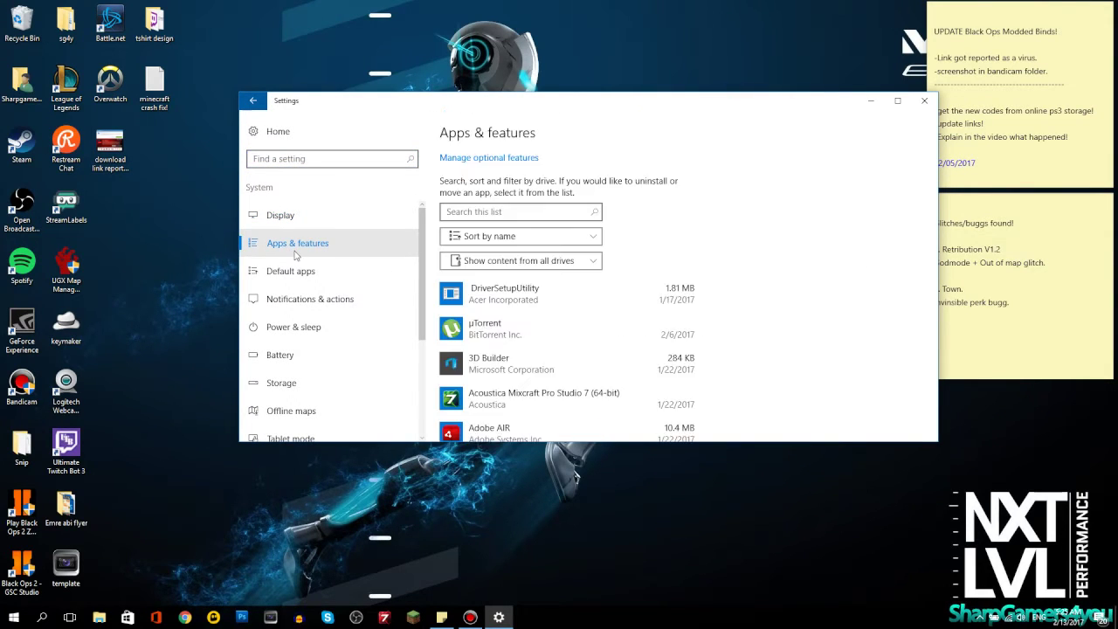
Look through the installed apps list and read the "minecraft crash fix!" note from the desktop.
{"action": "scroll", "coordinate": [647, 306], "scroll_direction": "down", "scroll_amount": 6}
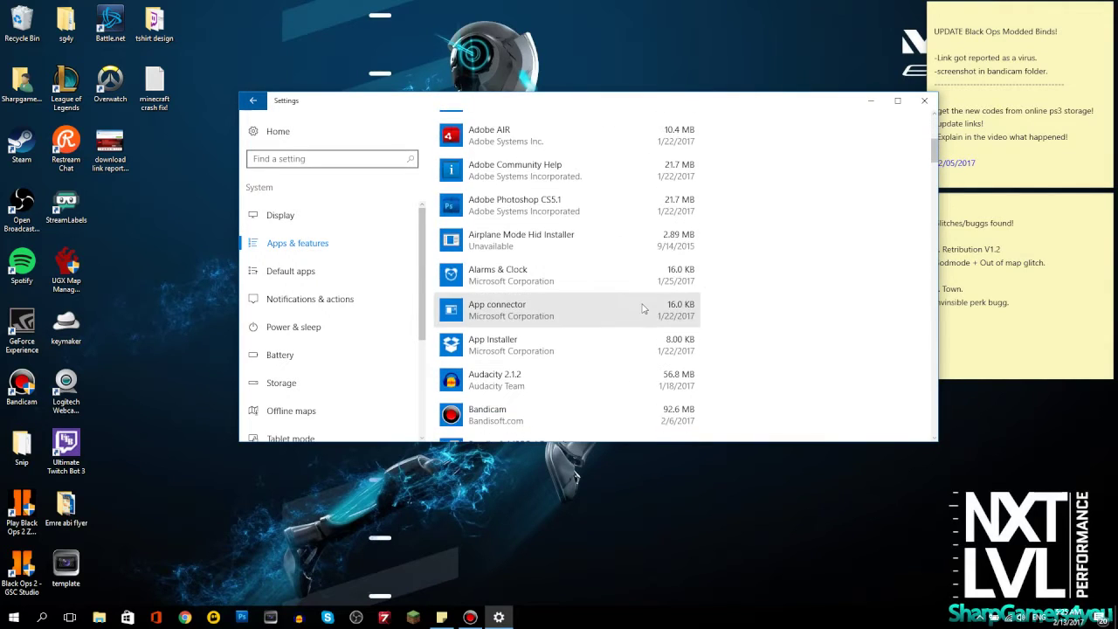
{"action": "scroll", "coordinate": [594, 280], "scroll_direction": "down", "scroll_amount": 1}
{"action": "scroll", "coordinate": [563, 256], "scroll_direction": "down", "scroll_amount": 3}
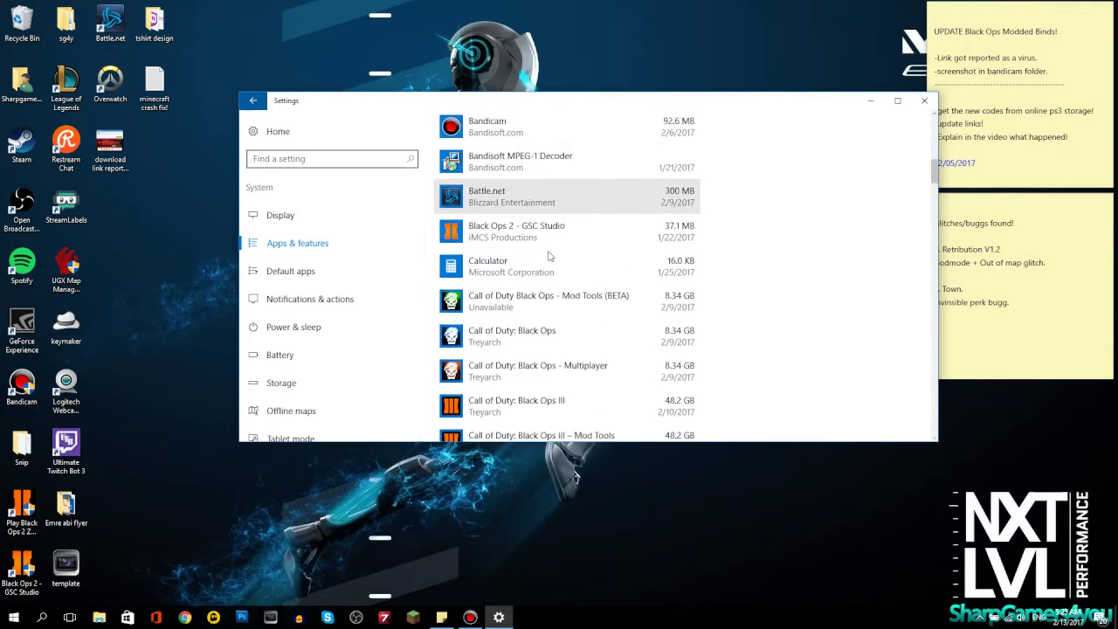
{"action": "double_click", "coordinate": [154, 83]}
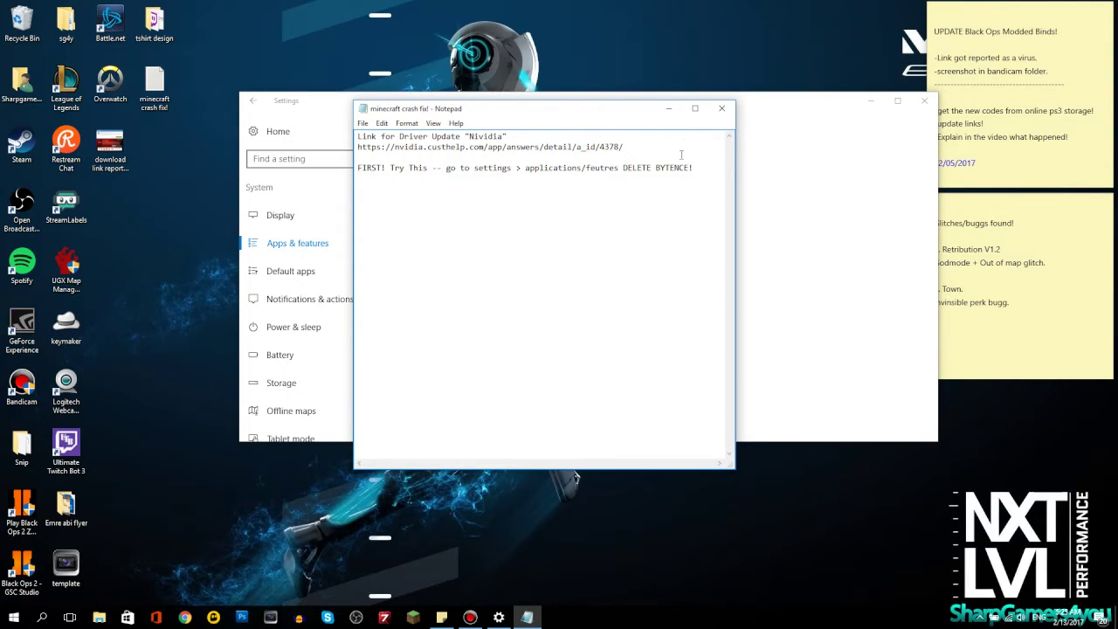
{"action": "left_click", "coordinate": [688, 97]}
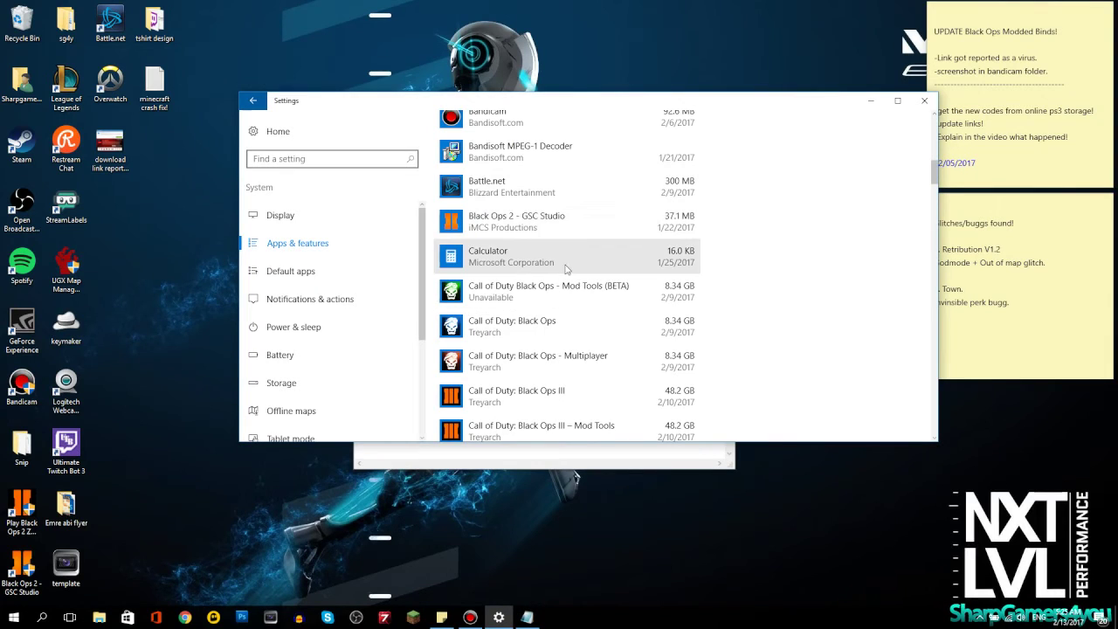
Examine the Calculator entry and the rest of the installed apps, and close Settings and the note.
{"action": "left_click", "coordinate": [523, 257]}
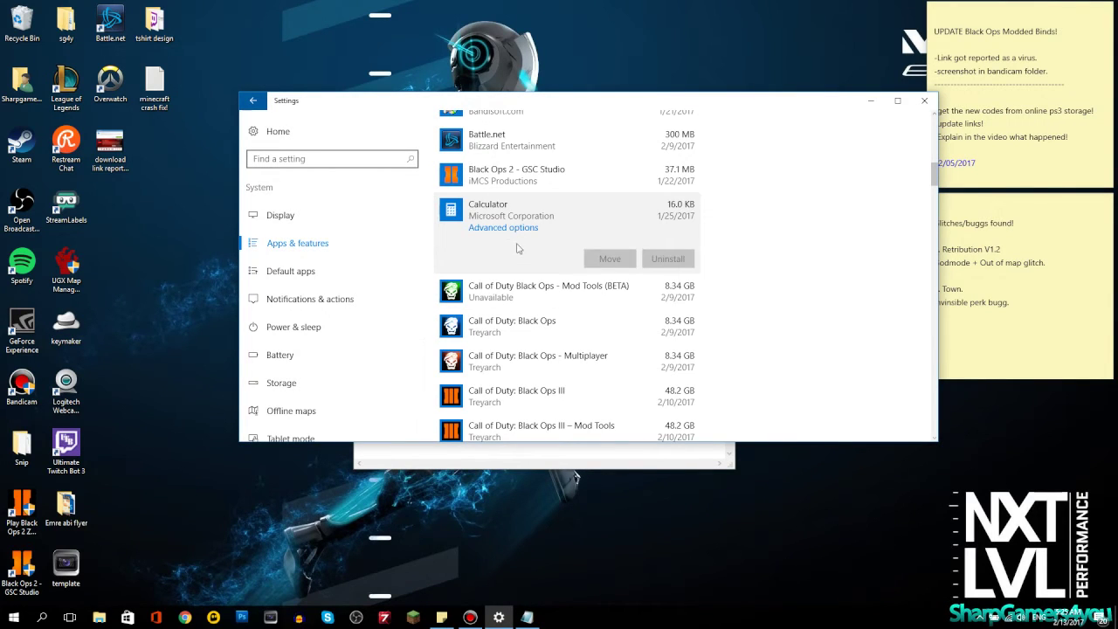
{"action": "scroll", "coordinate": [521, 251], "scroll_direction": "up", "scroll_amount": 2}
{"action": "scroll", "coordinate": [518, 242], "scroll_direction": "down", "scroll_amount": 4}
{"action": "scroll", "coordinate": [512, 237], "scroll_direction": "down", "scroll_amount": 10}
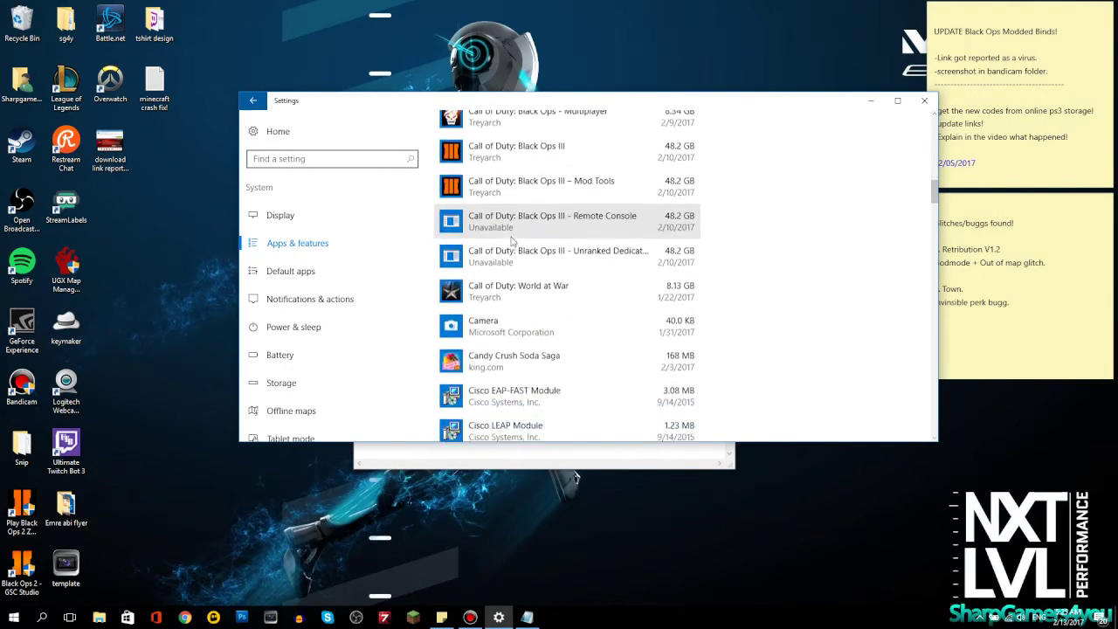
{"action": "scroll", "coordinate": [512, 237], "scroll_direction": "down", "scroll_amount": 3}
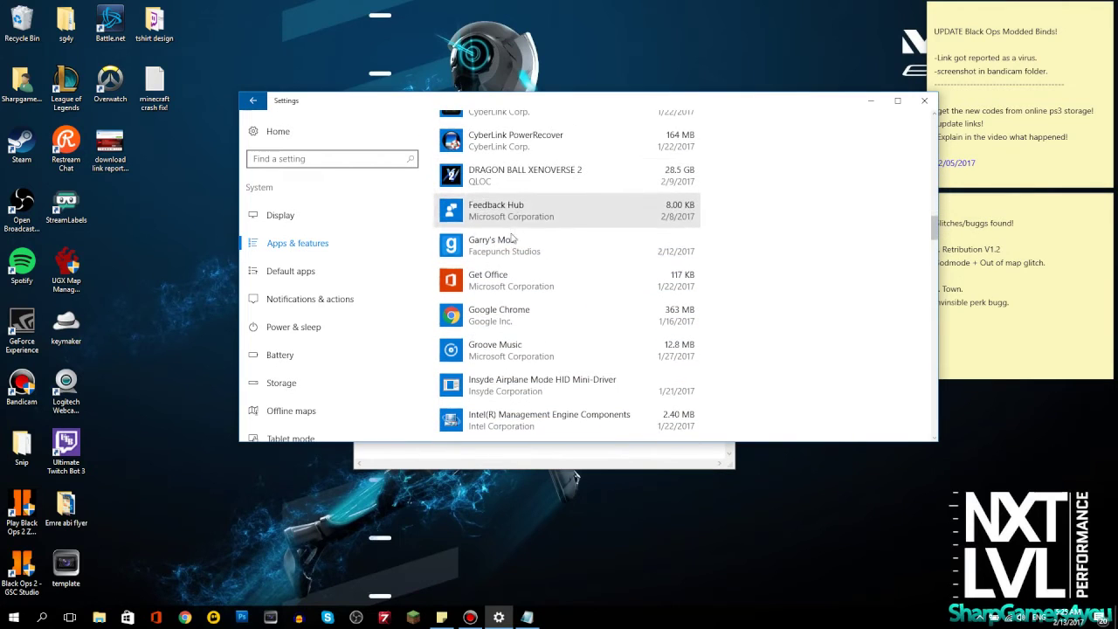
{"action": "scroll", "coordinate": [512, 238], "scroll_direction": "up", "scroll_amount": 6}
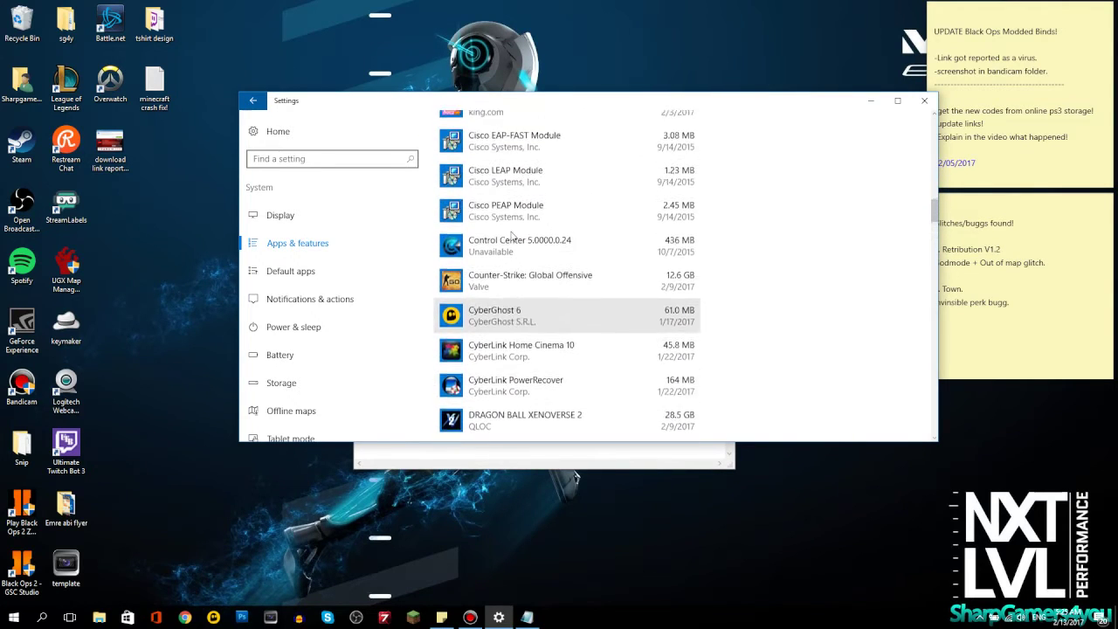
{"action": "scroll", "coordinate": [512, 242], "scroll_direction": "up", "scroll_amount": 5}
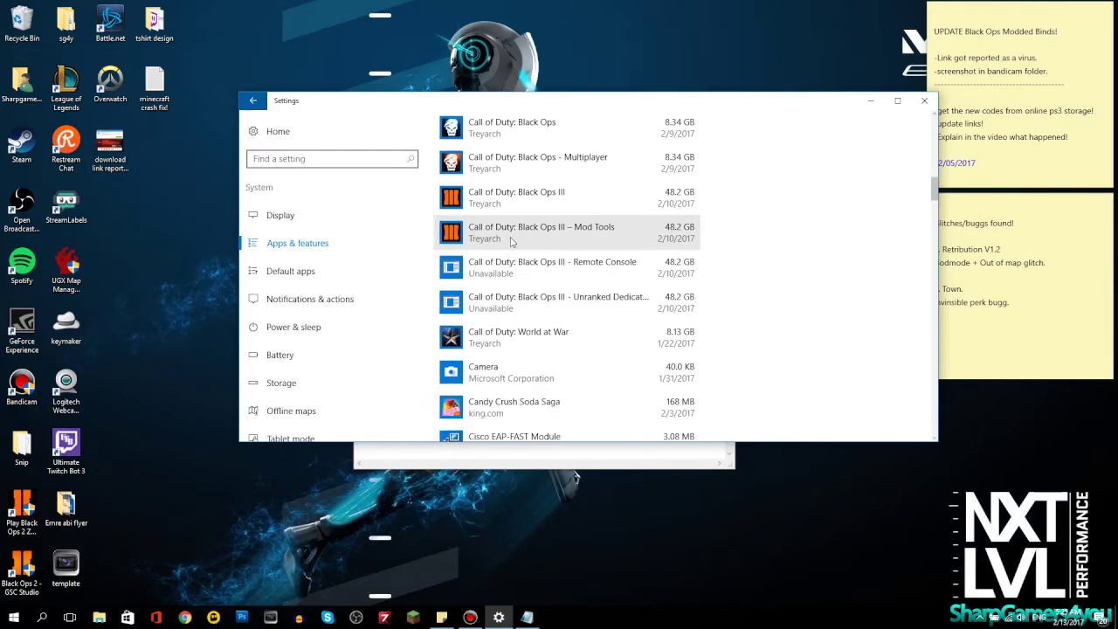
{"action": "left_click", "coordinate": [512, 242]}
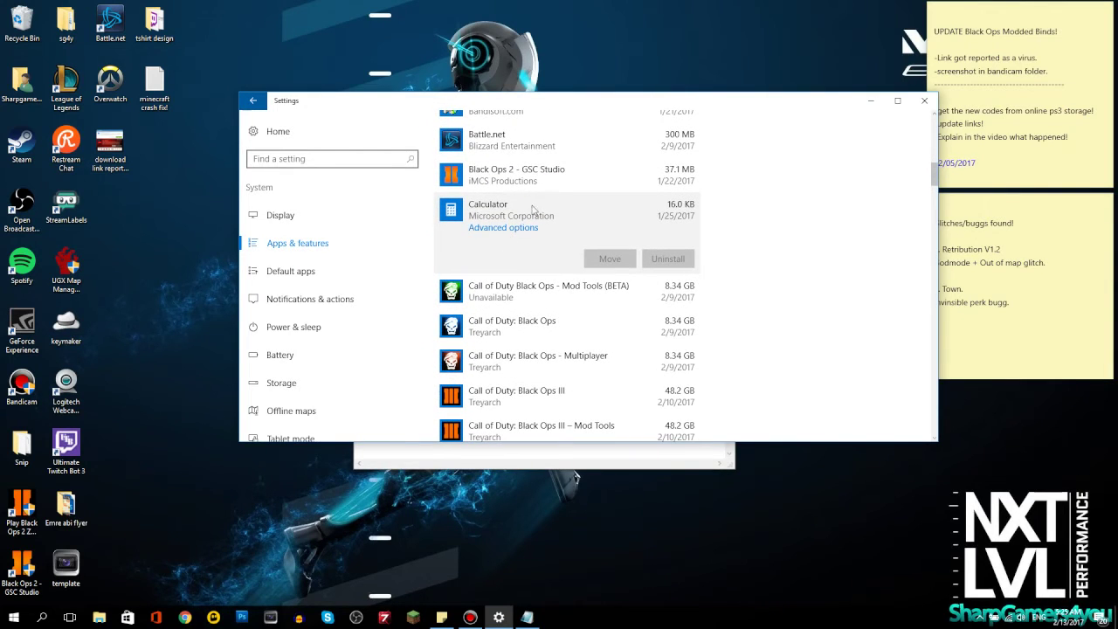
{"action": "scroll", "coordinate": [524, 202], "scroll_direction": "up", "scroll_amount": 2}
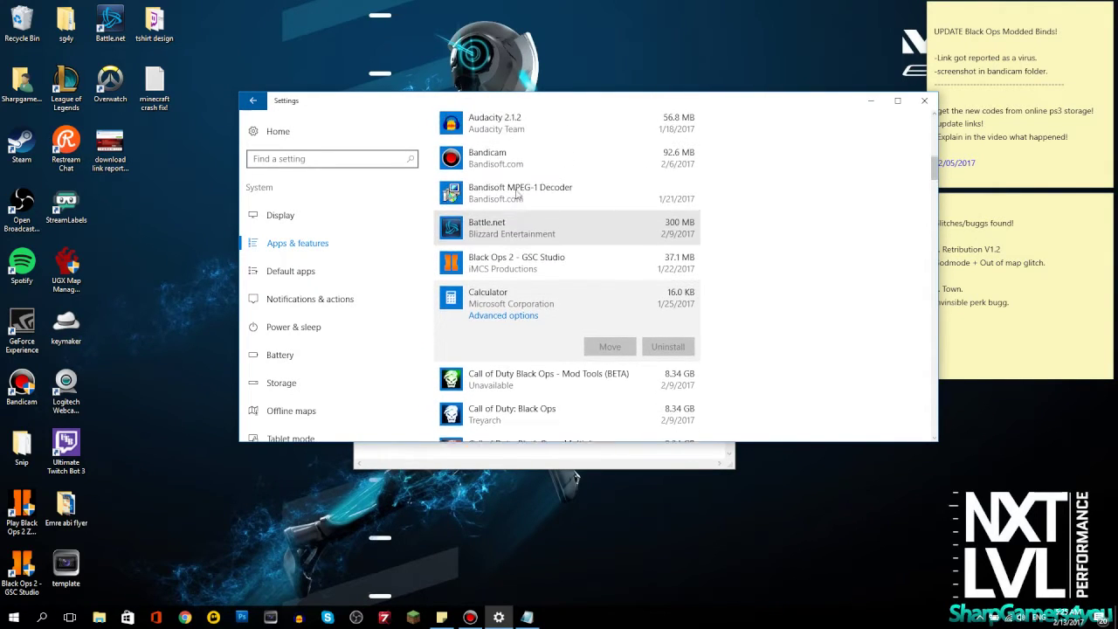
{"action": "scroll", "coordinate": [524, 175], "scroll_direction": "up", "scroll_amount": 2}
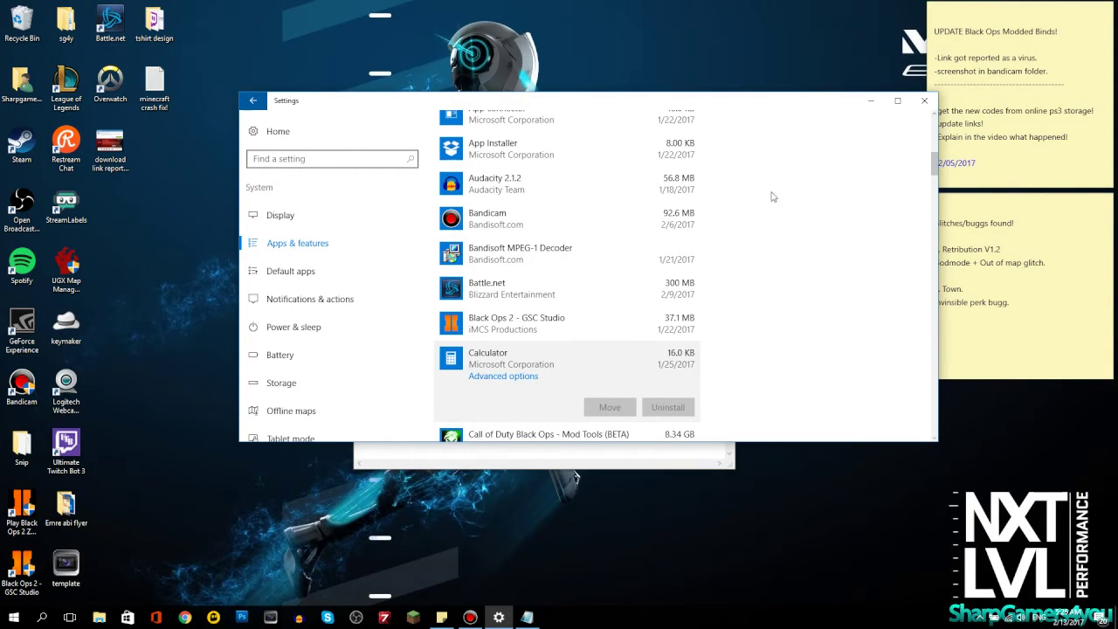
{"action": "left_click", "coordinate": [923, 101]}
{"action": "left_click", "coordinate": [723, 110]}
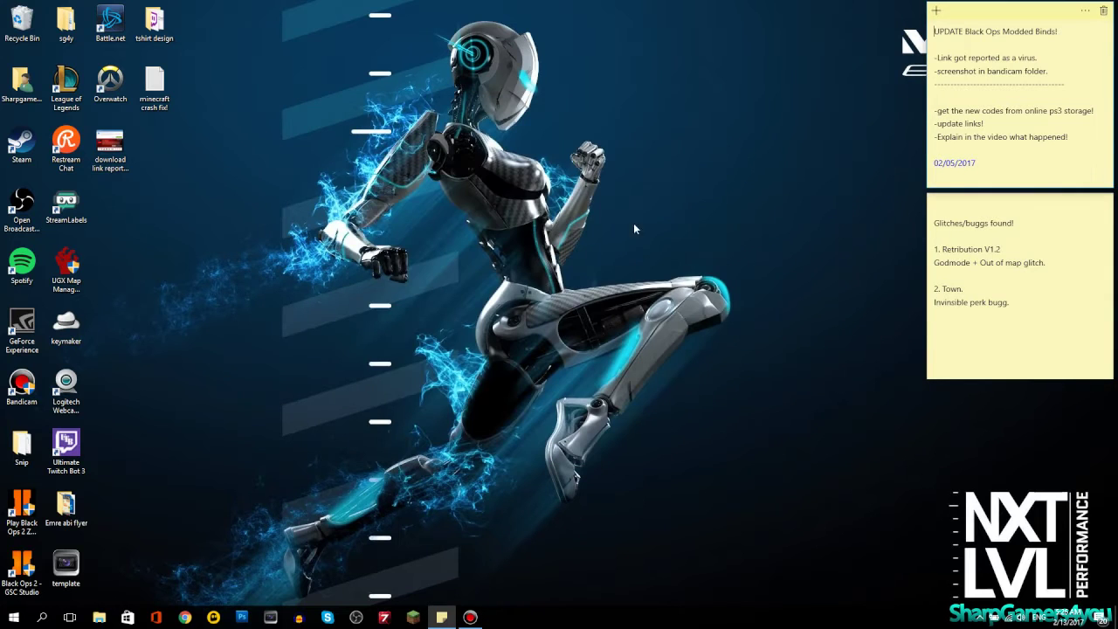
Search Windows for uninstall, select Bandicam in the Programs and Features list, and close the window.
{"action": "left_click", "coordinate": [498, 302]}
{"action": "left_click", "coordinate": [15, 616]}
{"action": "type", "text": "uninstall"}
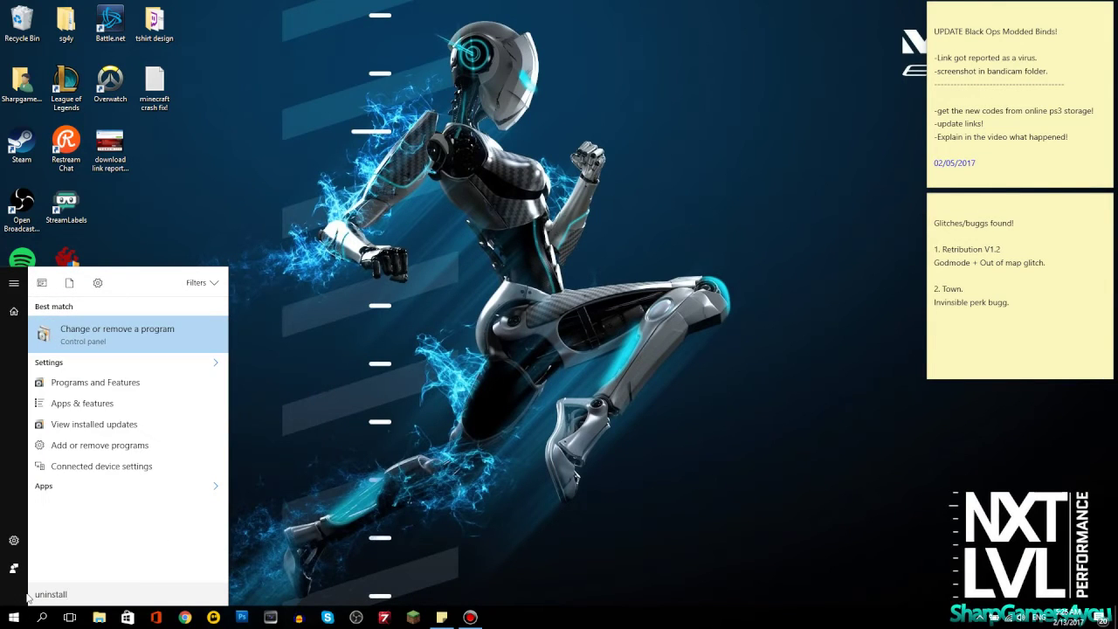
{"action": "key", "text": "Return"}
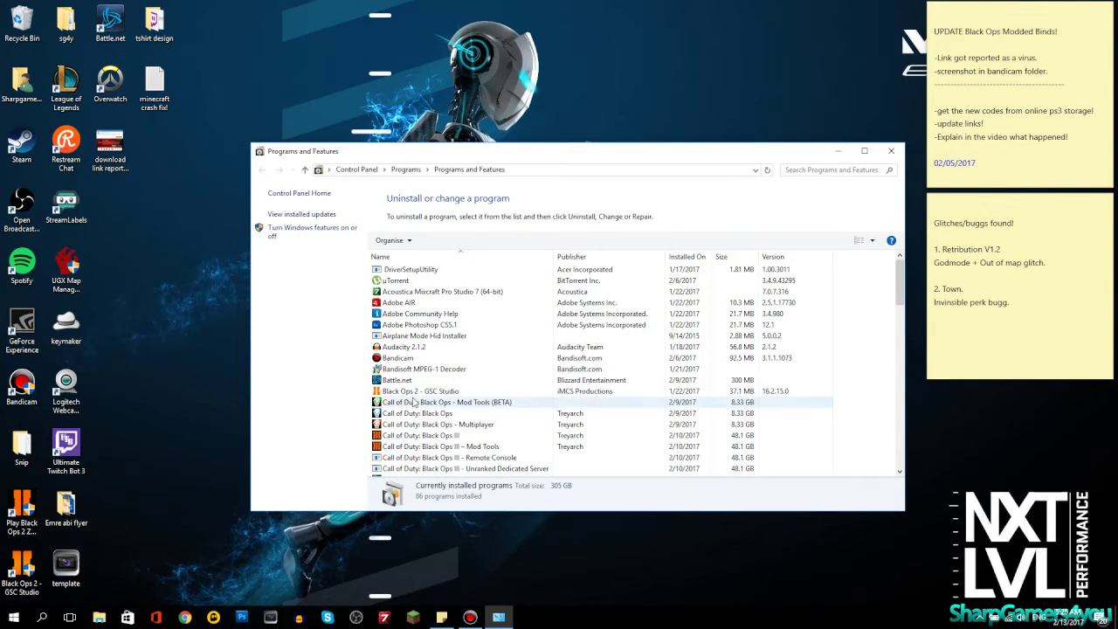
{"action": "left_click", "coordinate": [431, 358]}
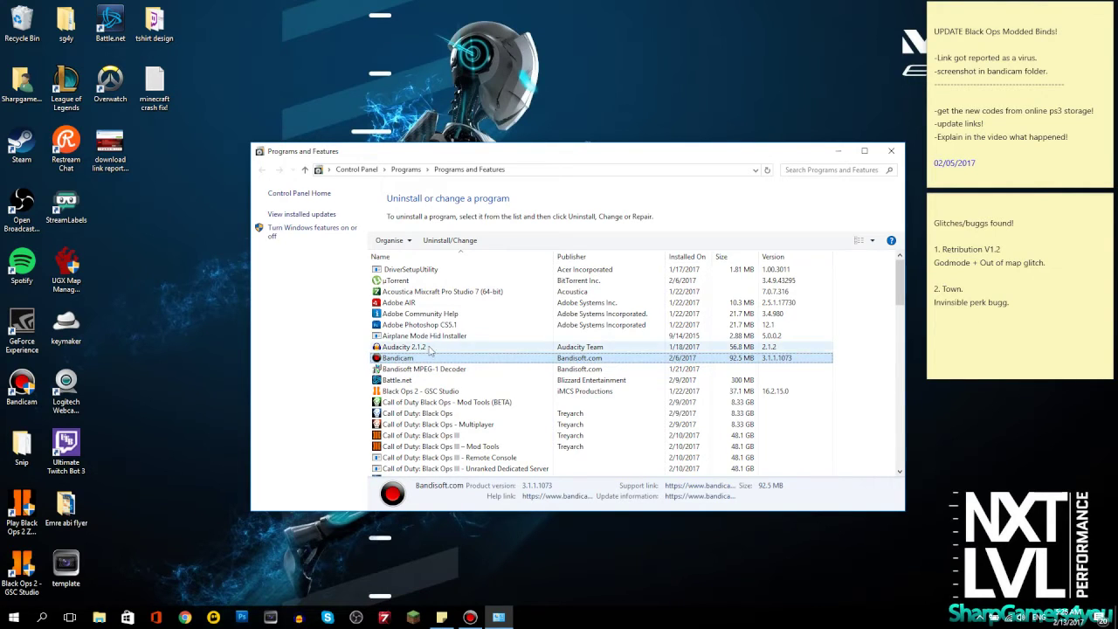
{"action": "left_click", "coordinate": [892, 153]}
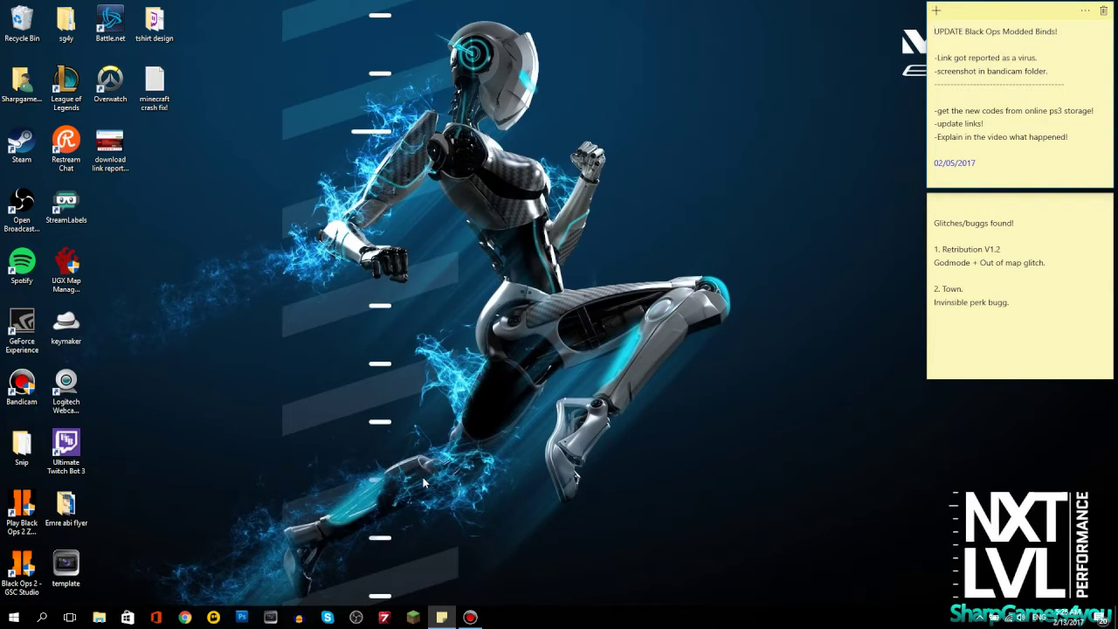
Copy the Nvidia driver update link from the "minecraft crash fix!" note and close the note.
{"action": "double_click", "coordinate": [155, 83]}
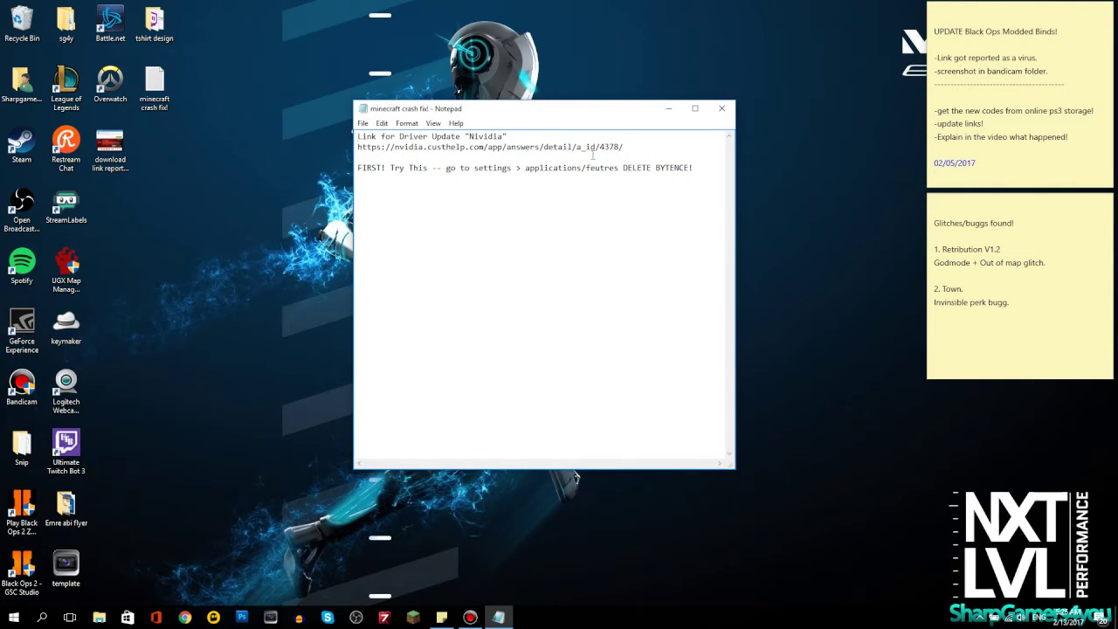
{"action": "left_click_drag", "start_coordinate": [623, 147], "coordinate": [357, 146]}
{"action": "key", "text": "ctrl+c"}
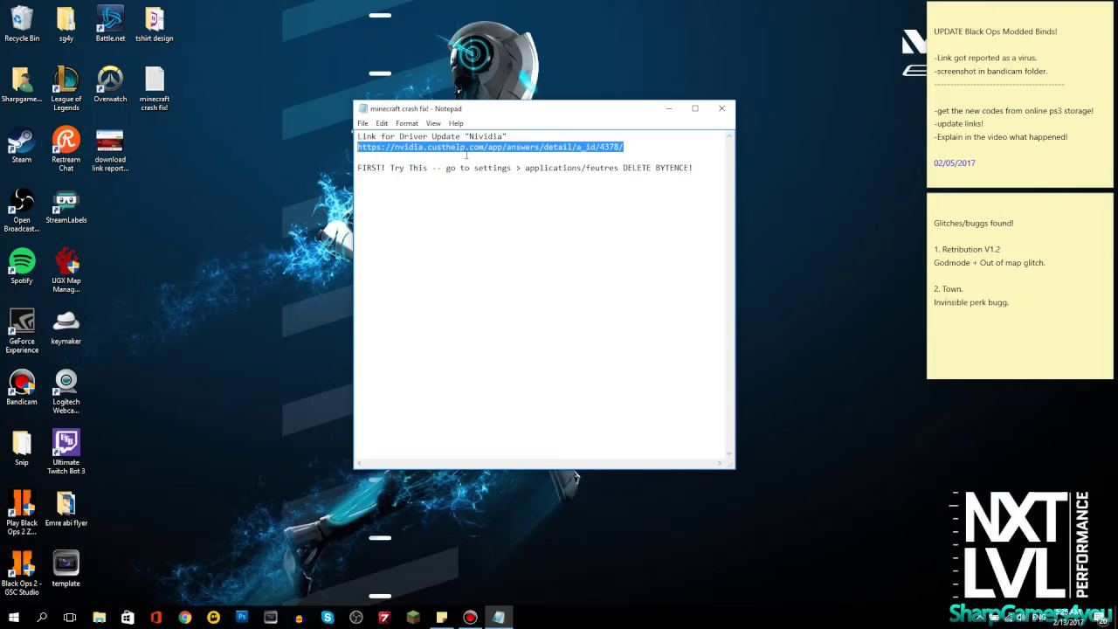
{"action": "left_click", "coordinate": [722, 108]}
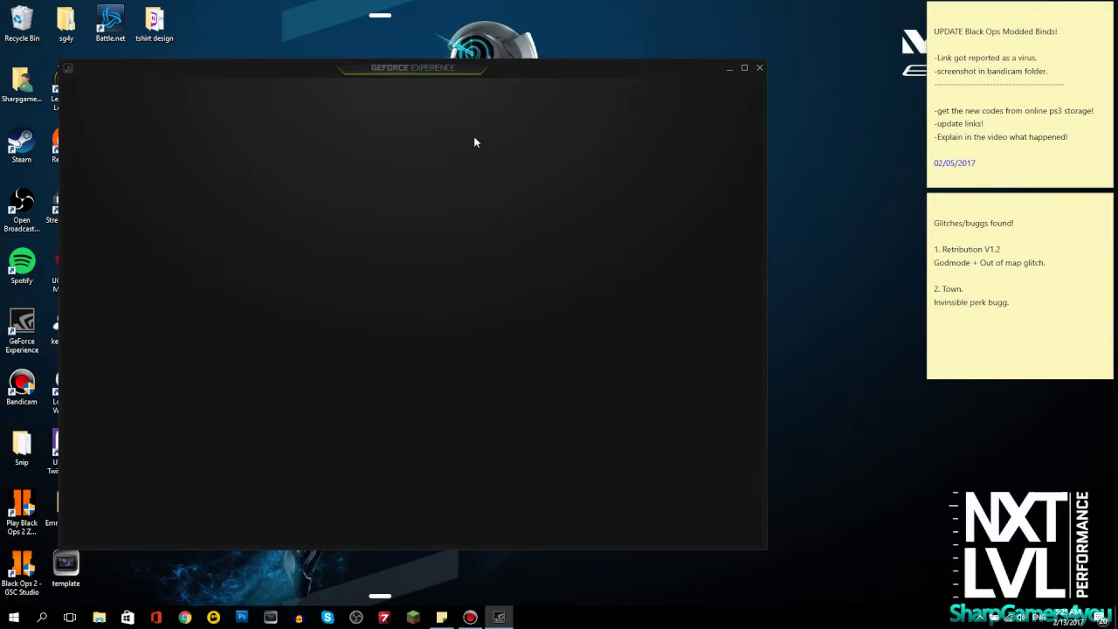
Review the available driver on the Drivers page of GeForce Experience and close its window.
{"action": "left_click_drag", "start_coordinate": [508, 71], "coordinate": [579, 88]}
{"action": "left_click", "coordinate": [234, 110]}
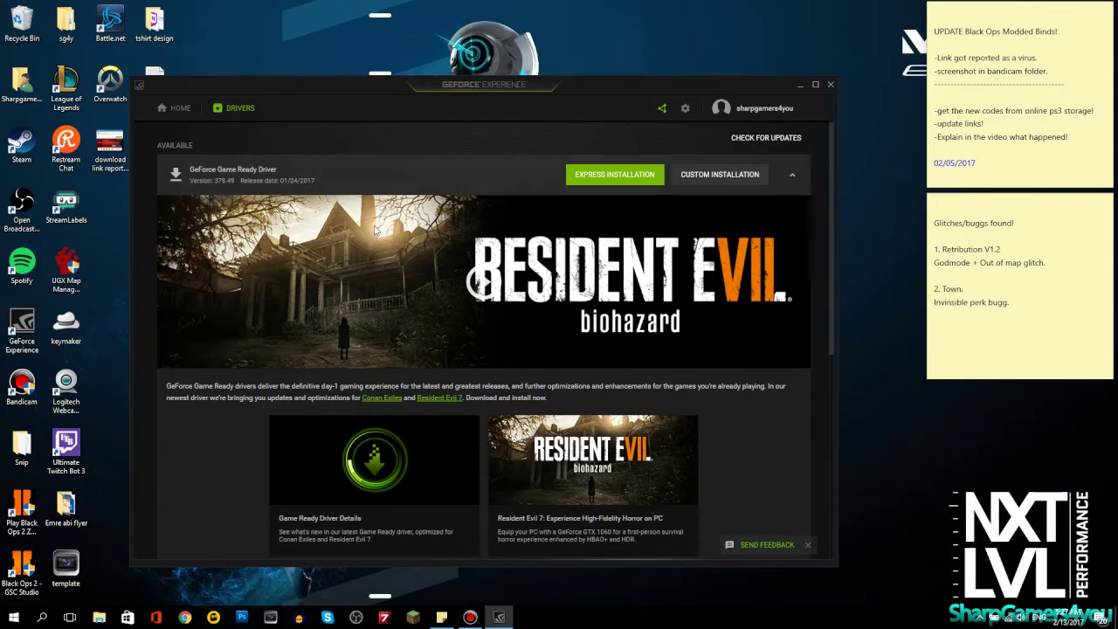
{"action": "scroll", "coordinate": [384, 245], "scroll_direction": "down", "scroll_amount": 2}
{"action": "scroll", "coordinate": [385, 237], "scroll_direction": "up", "scroll_amount": 2}
{"action": "left_click", "coordinate": [832, 86]}
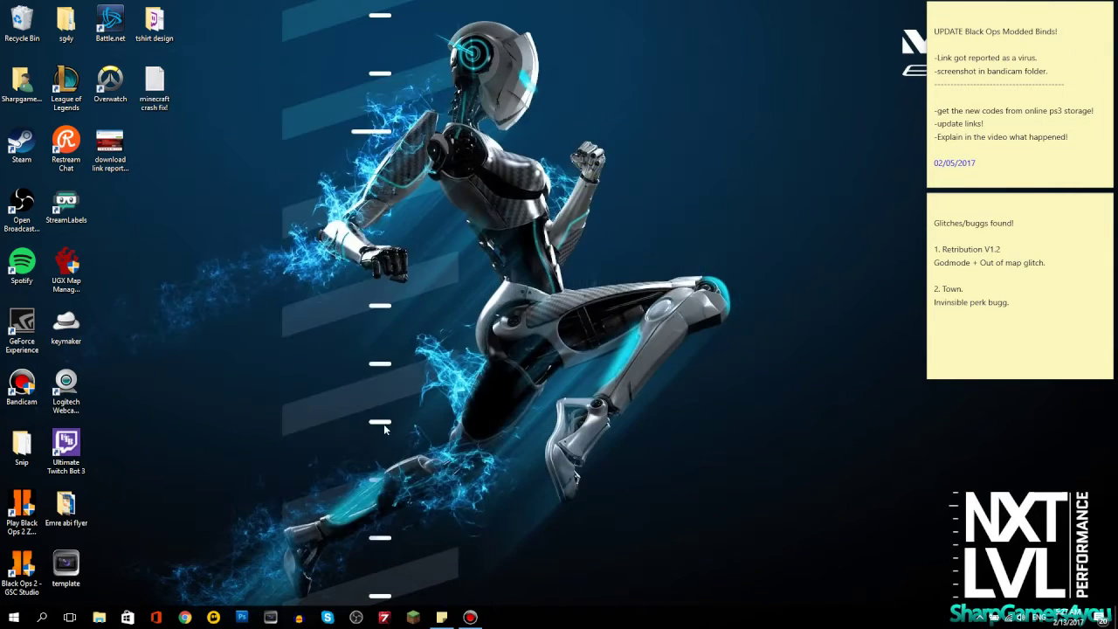
Search Windows for device to open Device Manager, and expand the Display adapters category.
{"action": "left_click", "coordinate": [16, 616]}
{"action": "type", "text": "dev"}
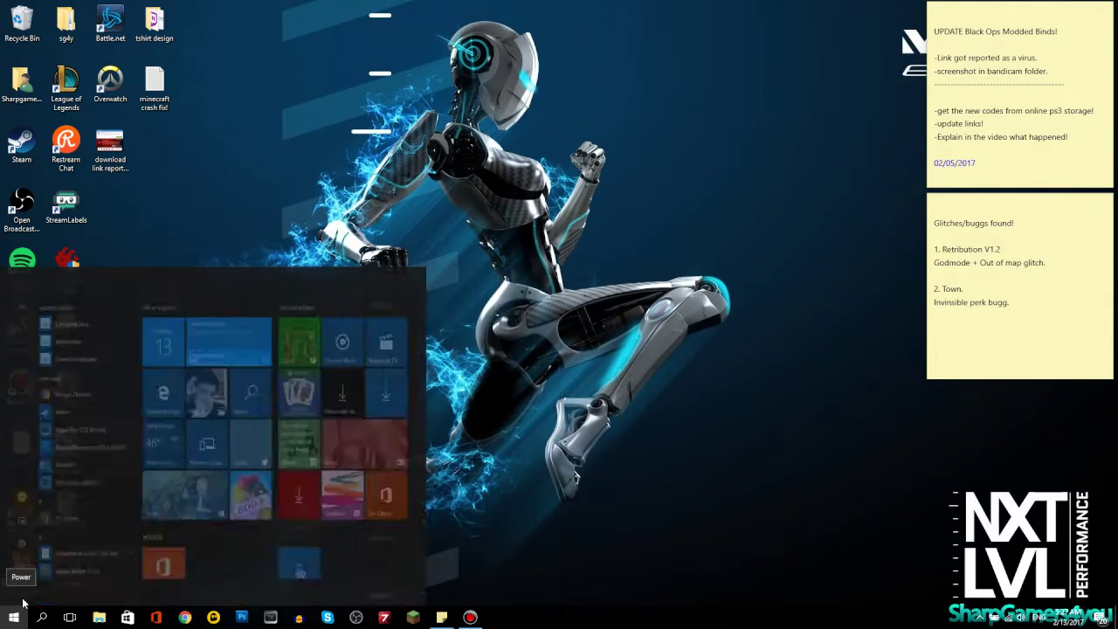
{"action": "type", "text": "ice"}
{"action": "key", "text": "Return"}
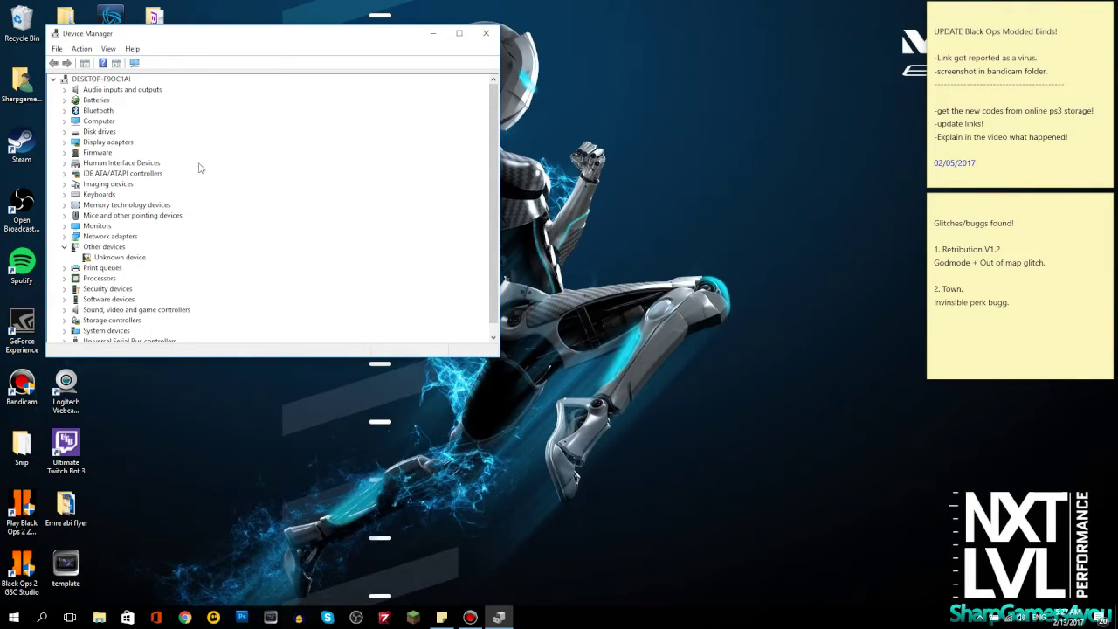
{"action": "left_click", "coordinate": [100, 144]}
{"action": "left_click", "coordinate": [65, 142]}
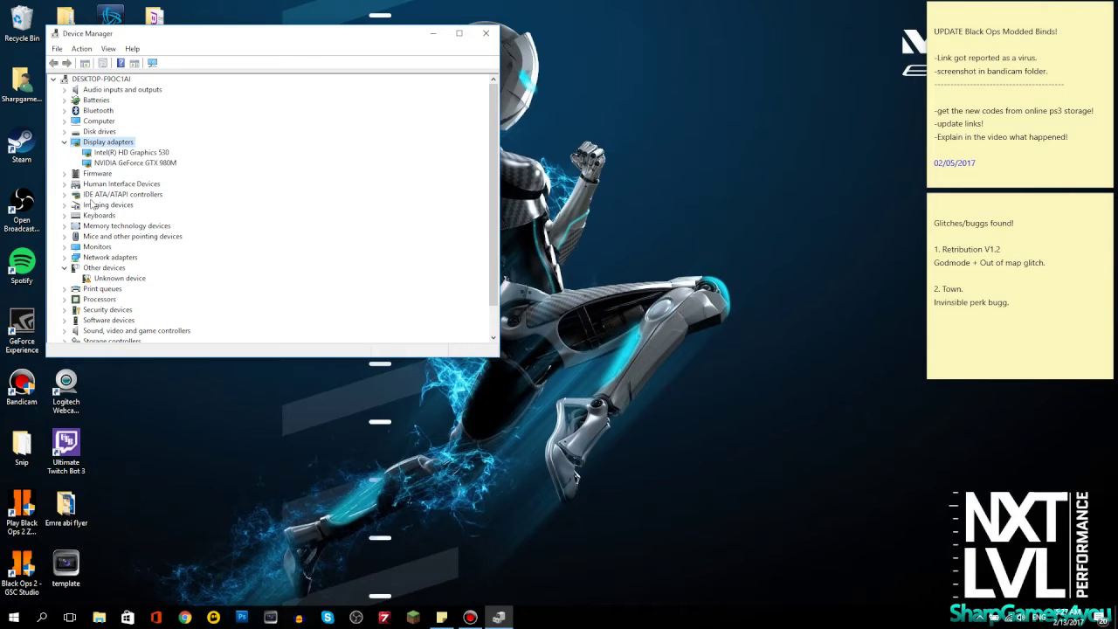
View the driver properties of the NVIDIA GeForce GTX 980M, and close them along with Device Manager.
{"action": "double_click", "coordinate": [135, 164]}
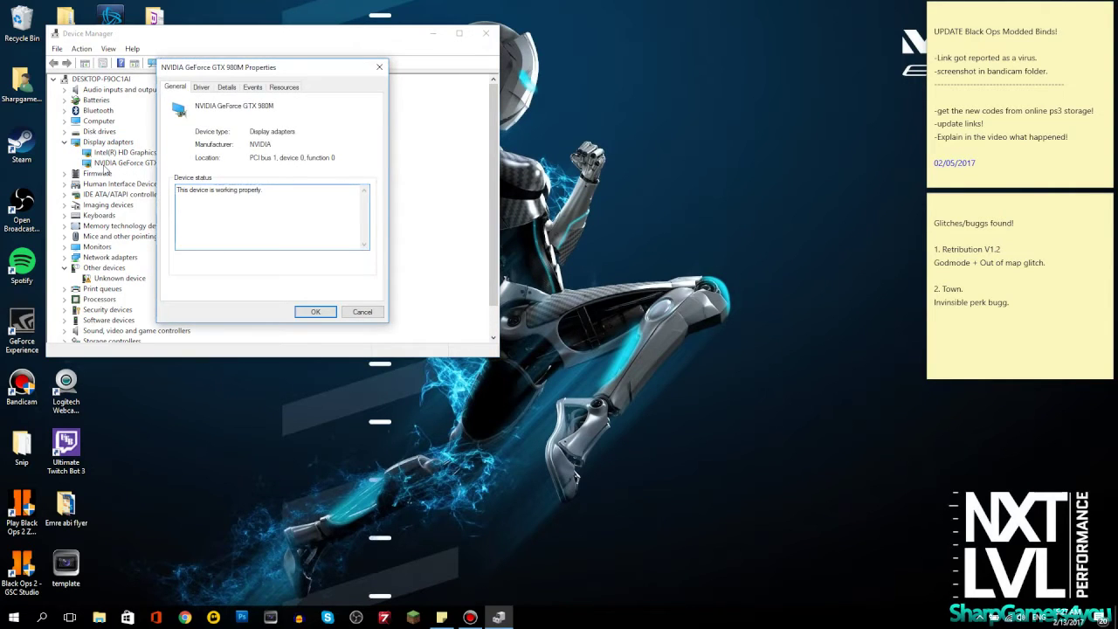
{"action": "left_click_drag", "start_coordinate": [216, 68], "coordinate": [337, 108]}
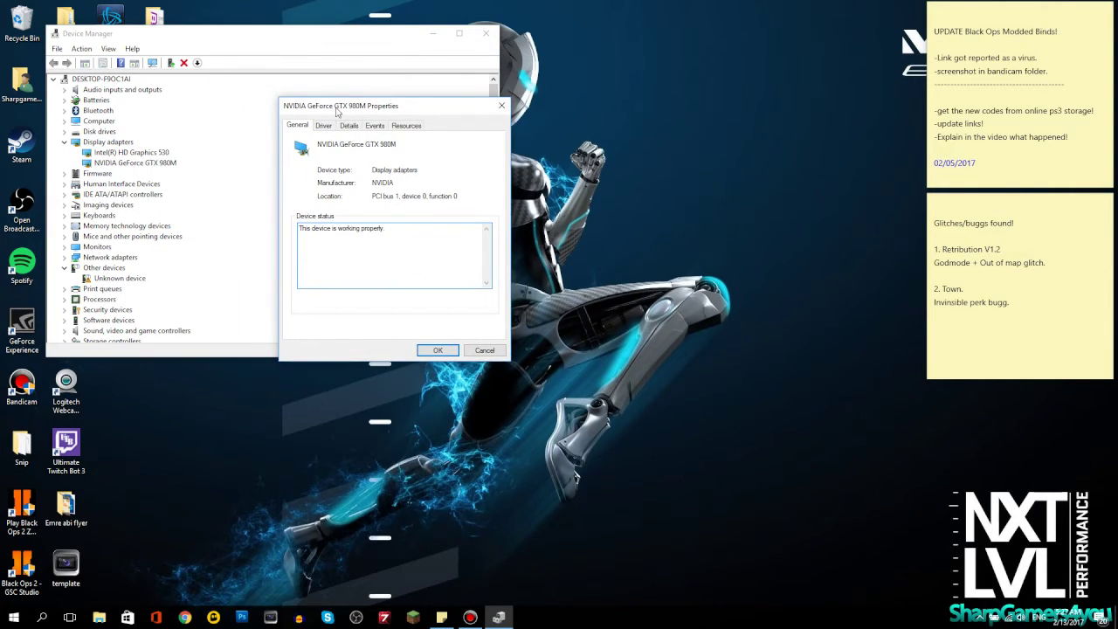
{"action": "left_click", "coordinate": [324, 126]}
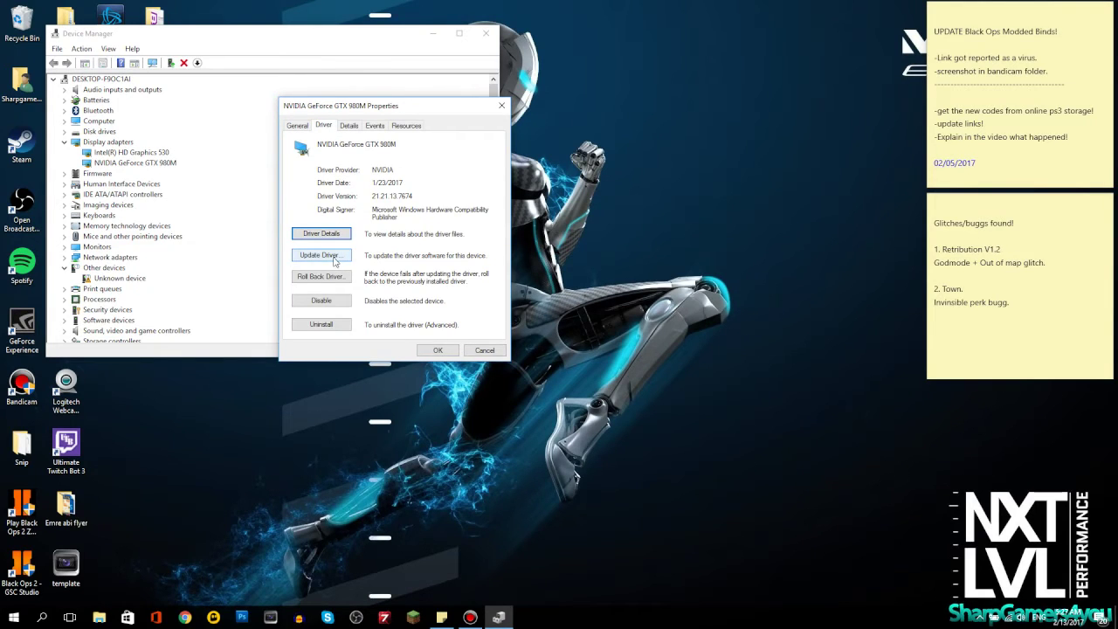
{"action": "left_click", "coordinate": [437, 351]}
{"action": "left_click", "coordinate": [486, 33]}
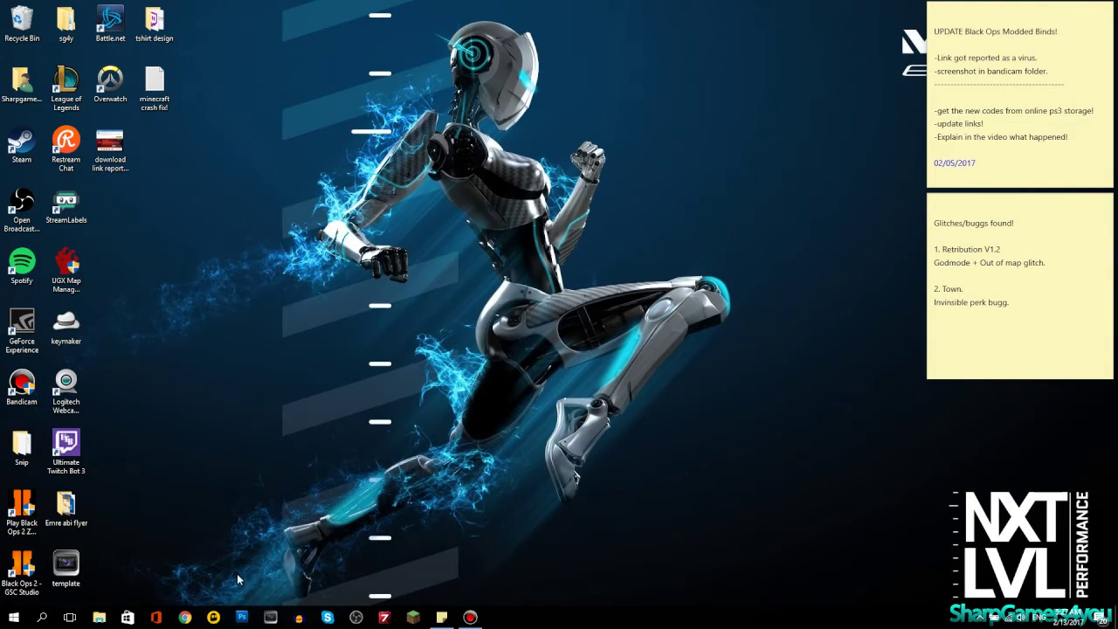
{"action": "left_click", "coordinate": [184, 617]}
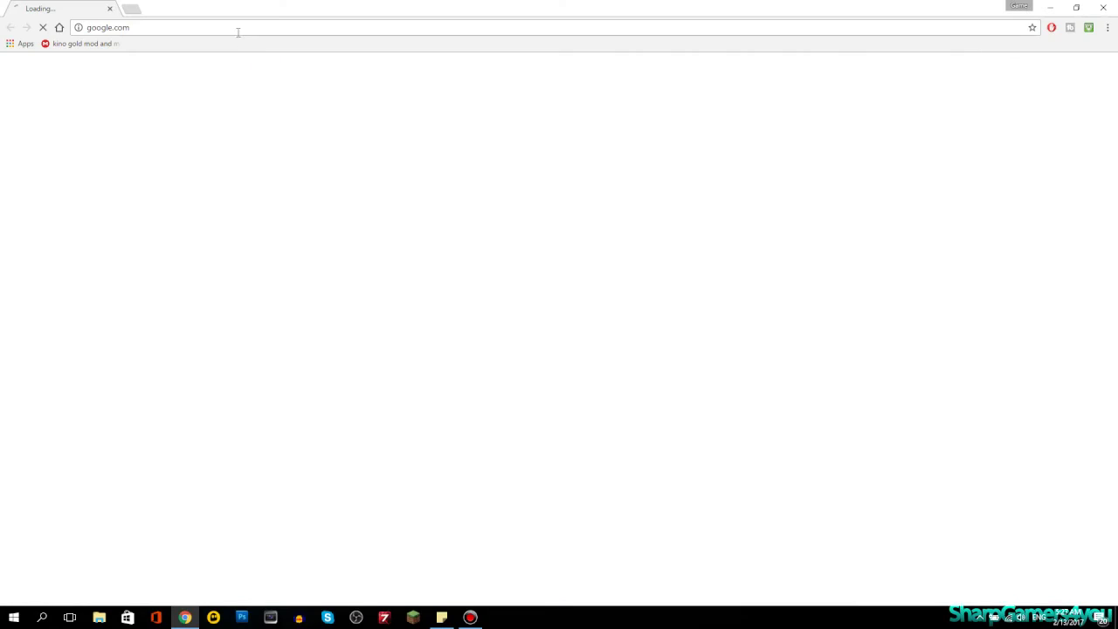
{"action": "left_click", "coordinate": [238, 28]}
{"action": "key", "text": "ctrl+v"}
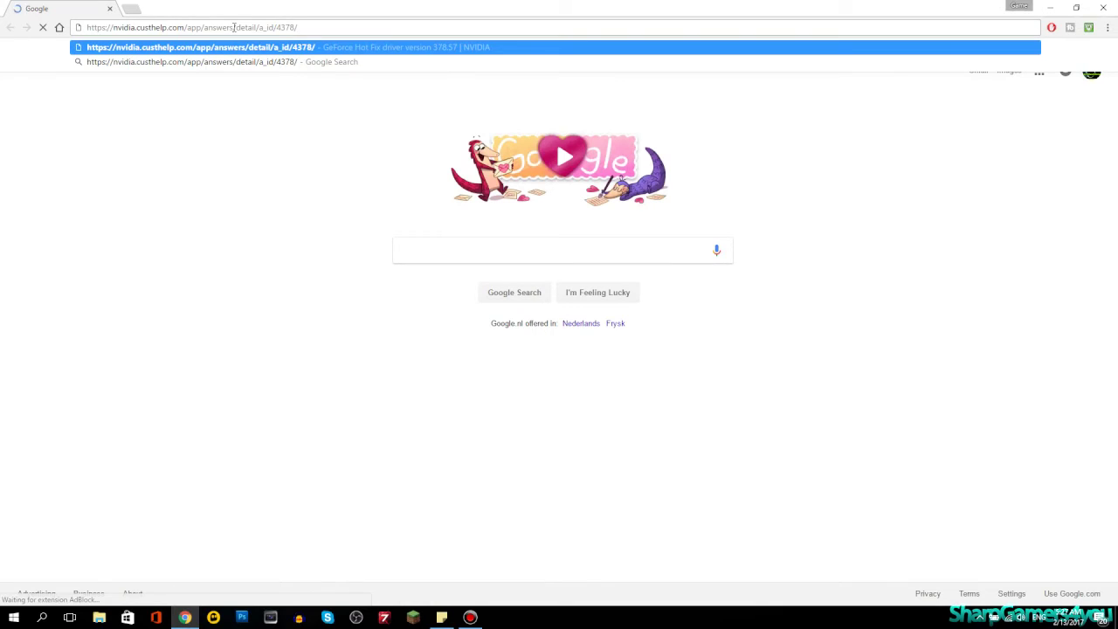
{"action": "key", "text": "Return"}
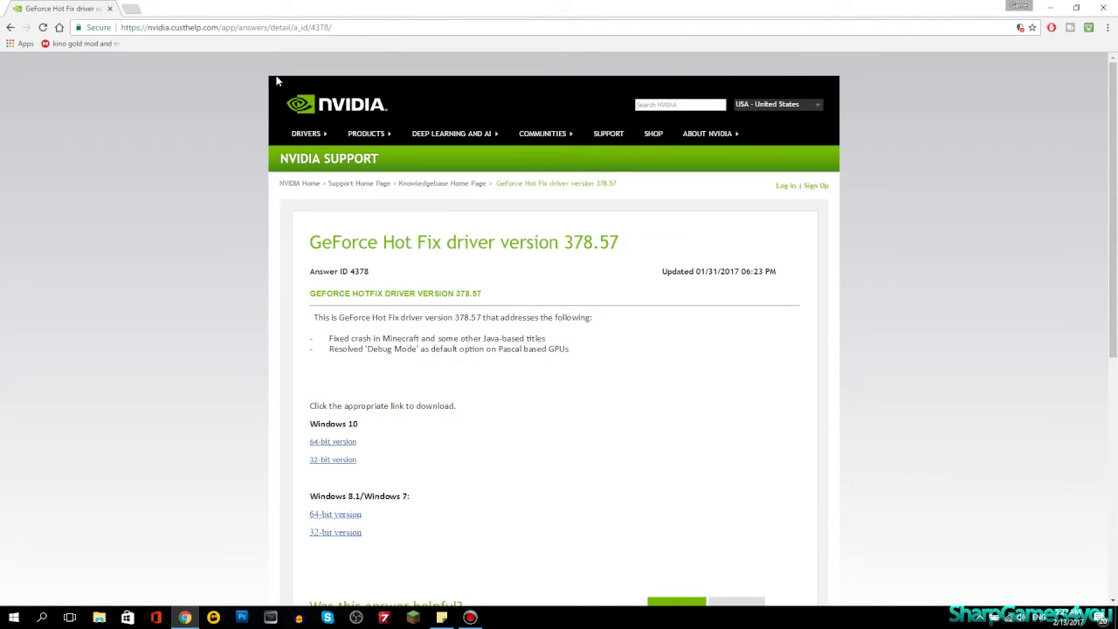
{"action": "scroll", "coordinate": [237, 94], "scroll_direction": "down", "scroll_amount": 1}
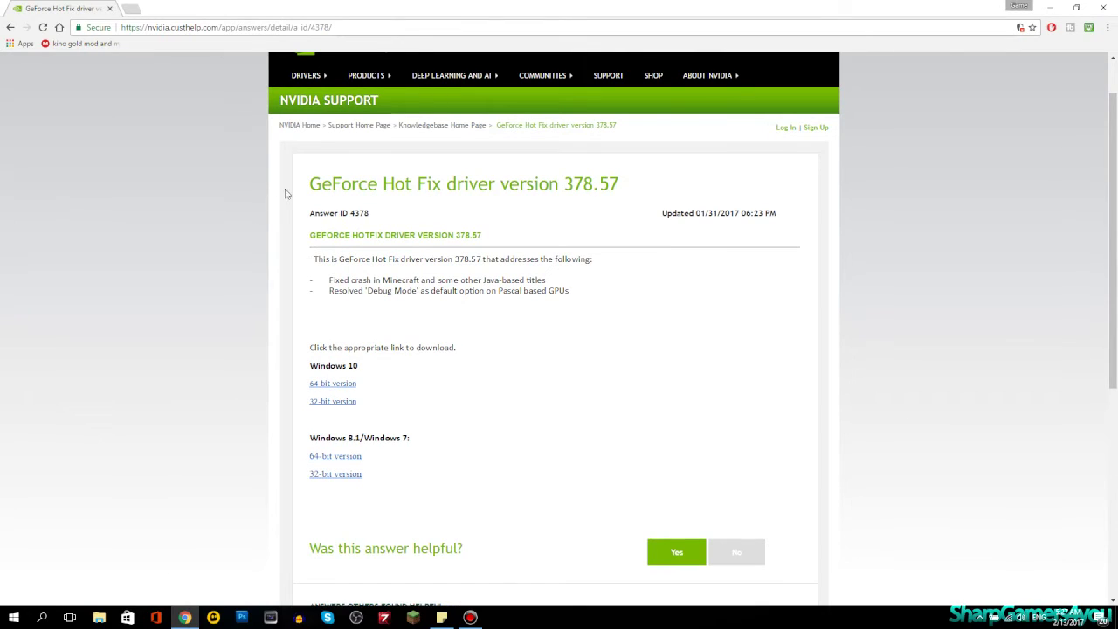
{"action": "scroll", "coordinate": [295, 181], "scroll_direction": "up", "scroll_amount": 1}
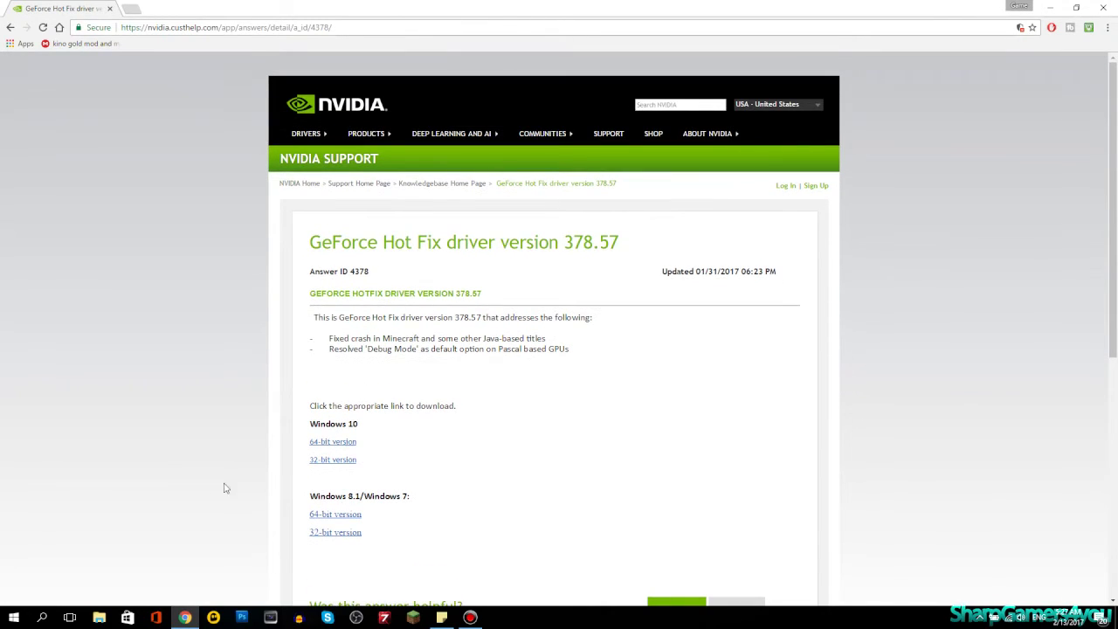
{"action": "left_click", "coordinate": [184, 617]}
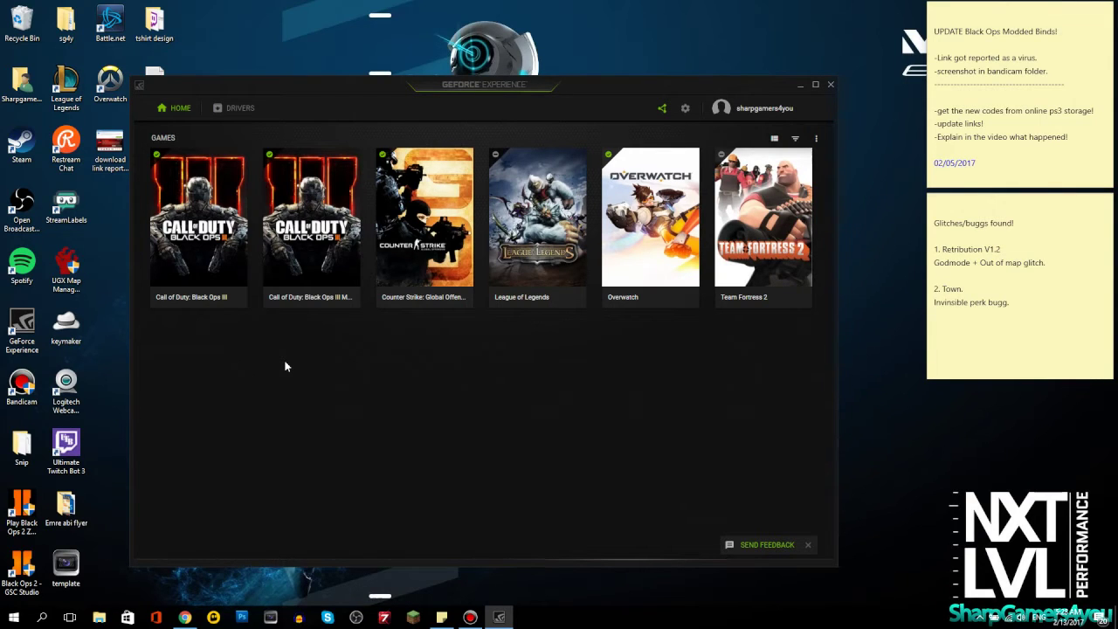
View the available driver on the Drivers page, then return to the GeForce Hot Fix driver page in Chrome and look over its download links.
{"action": "left_click", "coordinate": [236, 109]}
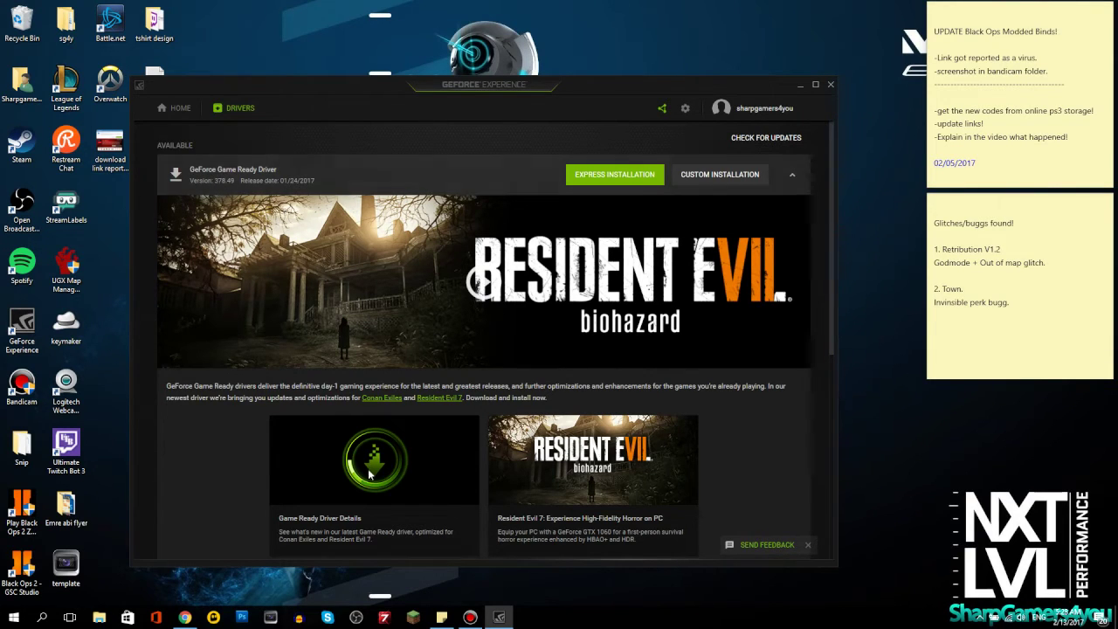
{"action": "left_click", "coordinate": [185, 617]}
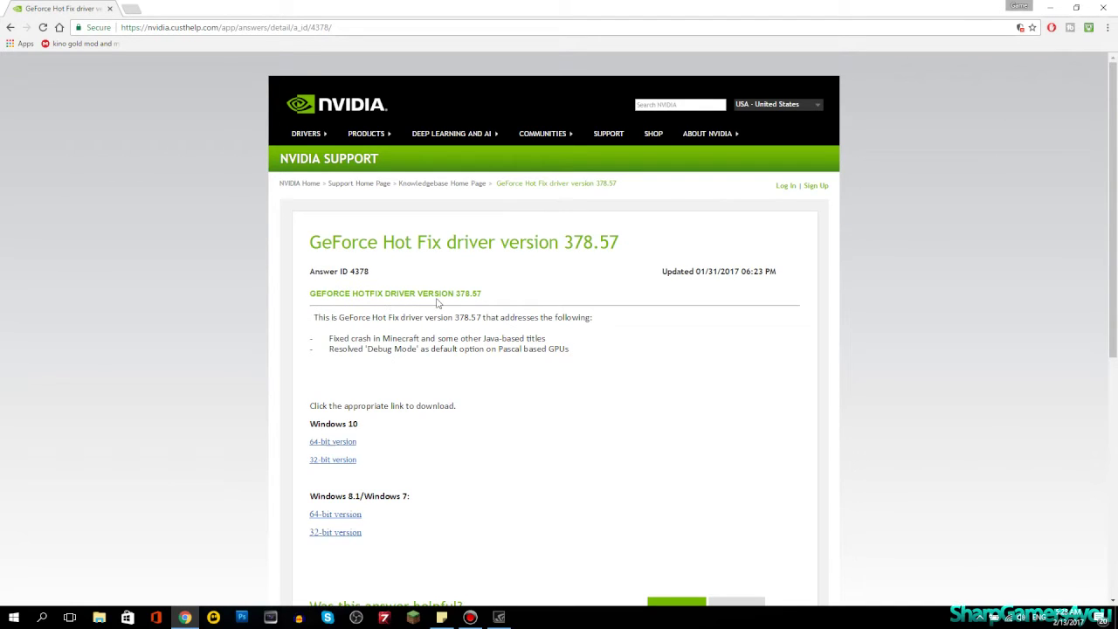
{"action": "scroll", "coordinate": [458, 311], "scroll_direction": "down", "scroll_amount": 1}
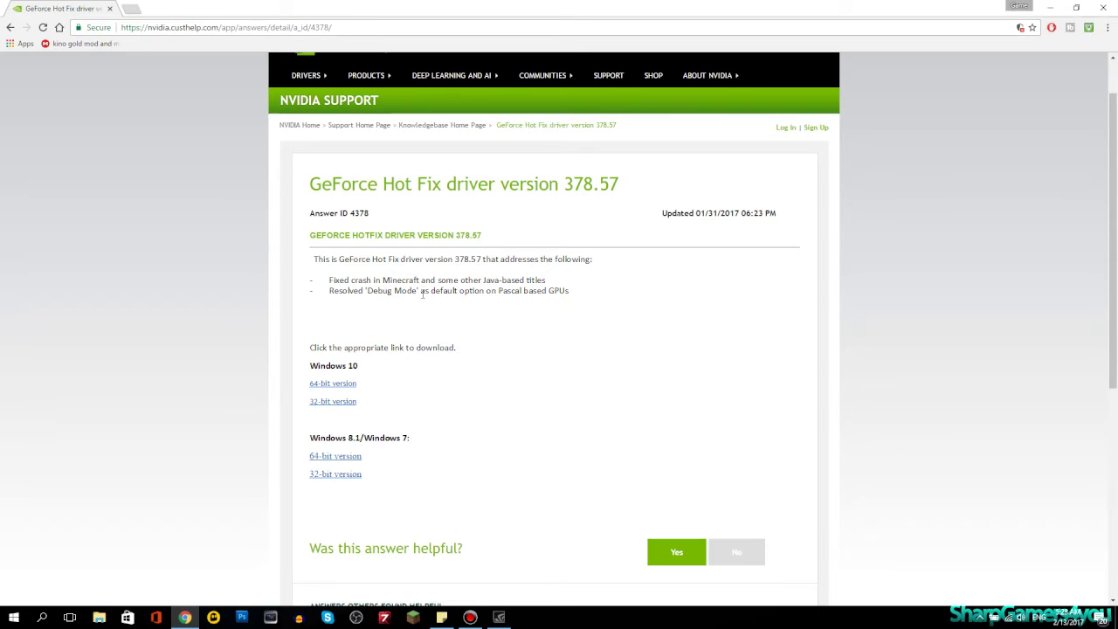
Open the Downloads folder in File Explorer, view the properties of the 378.57 driver installer, and close both windows.
{"action": "left_click", "coordinate": [103, 617]}
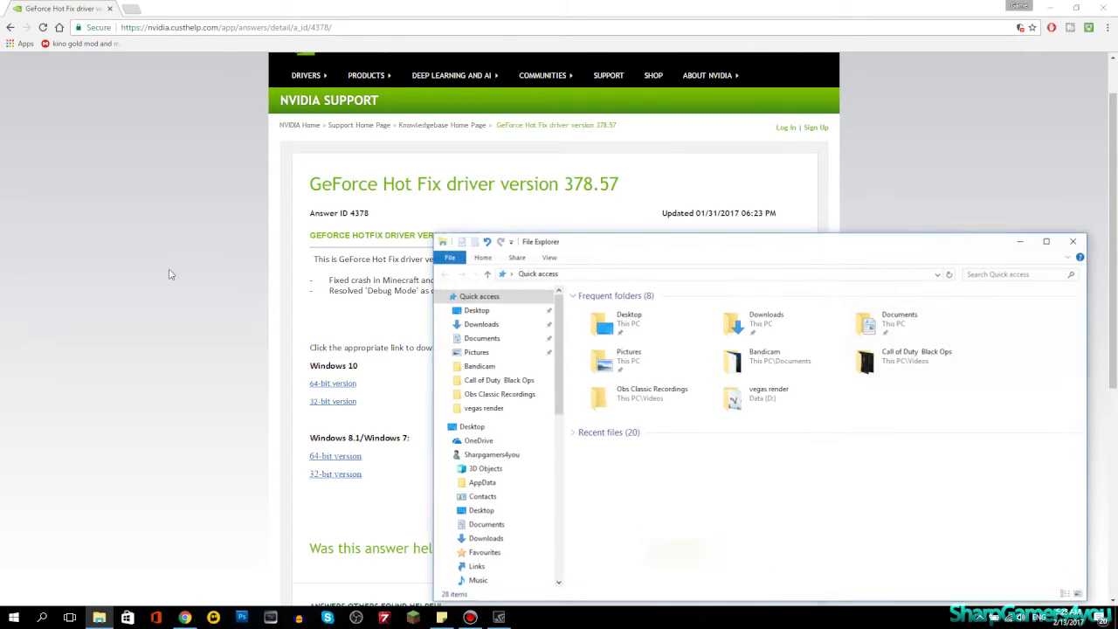
{"action": "left_click", "coordinate": [494, 327]}
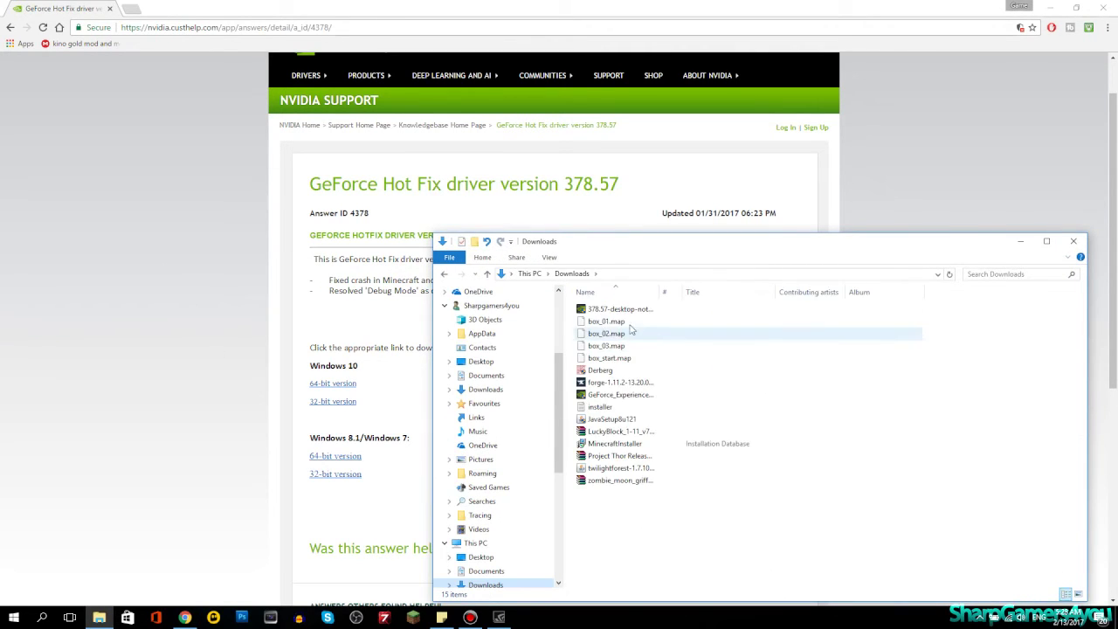
{"action": "left_click", "coordinate": [639, 309]}
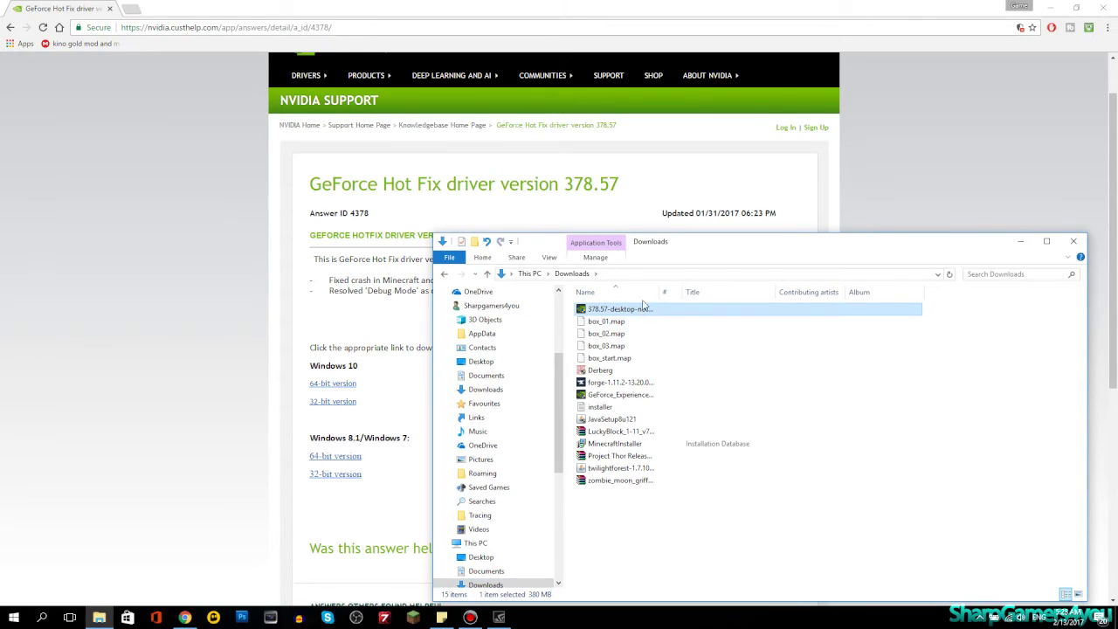
{"action": "left_click_drag", "start_coordinate": [675, 247], "coordinate": [499, 203]}
{"action": "right_click", "coordinate": [464, 269]}
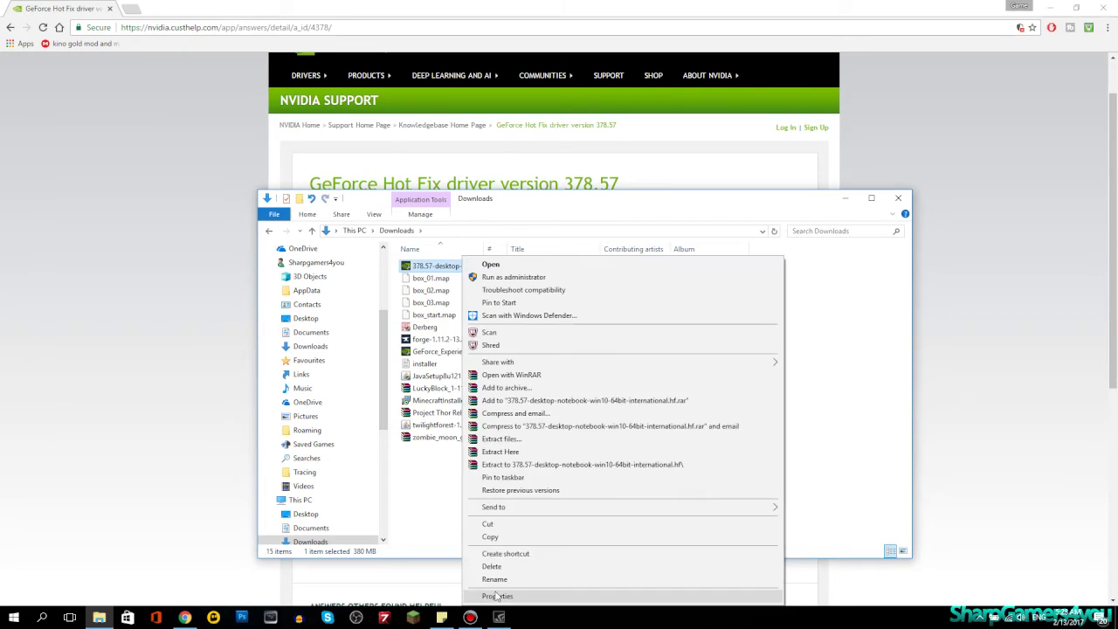
{"action": "left_click", "coordinate": [497, 596]}
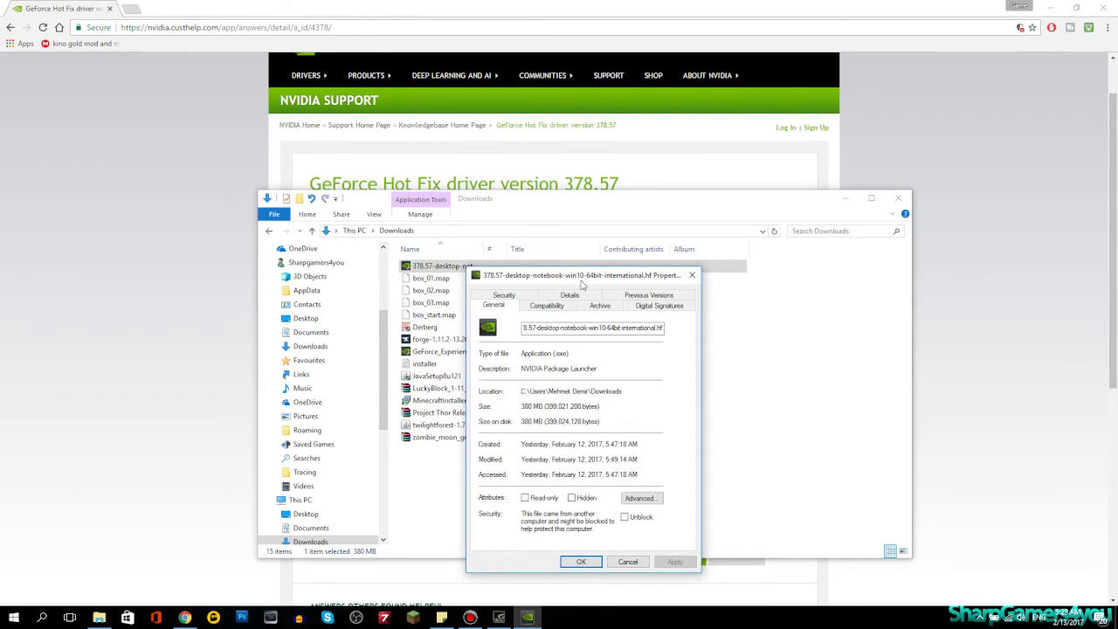
{"action": "left_click", "coordinate": [692, 275]}
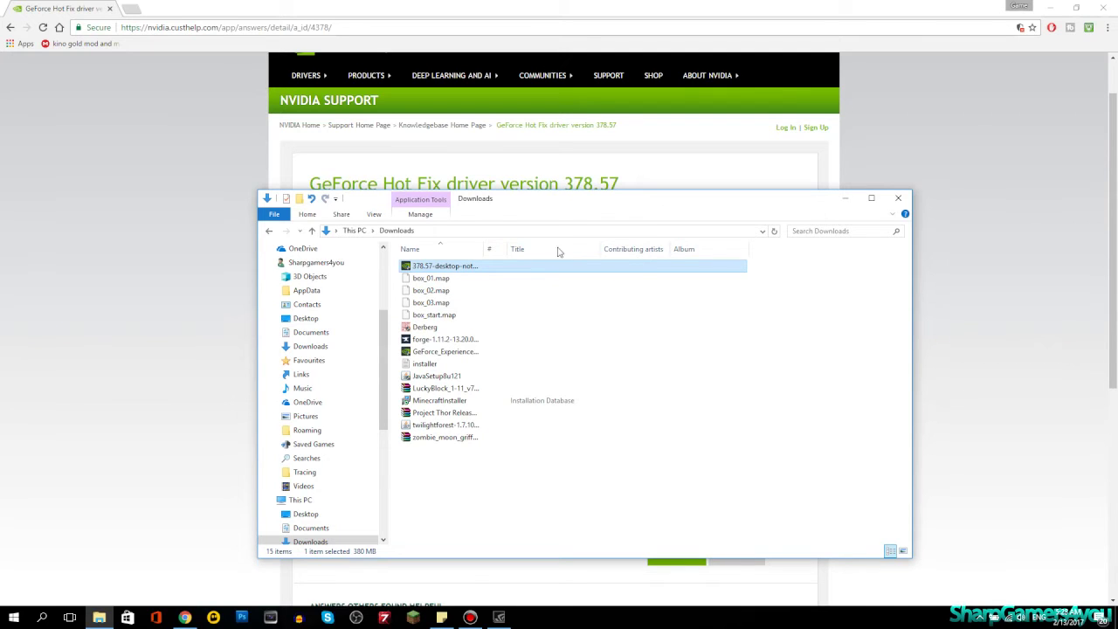
{"action": "left_click", "coordinate": [898, 198]}
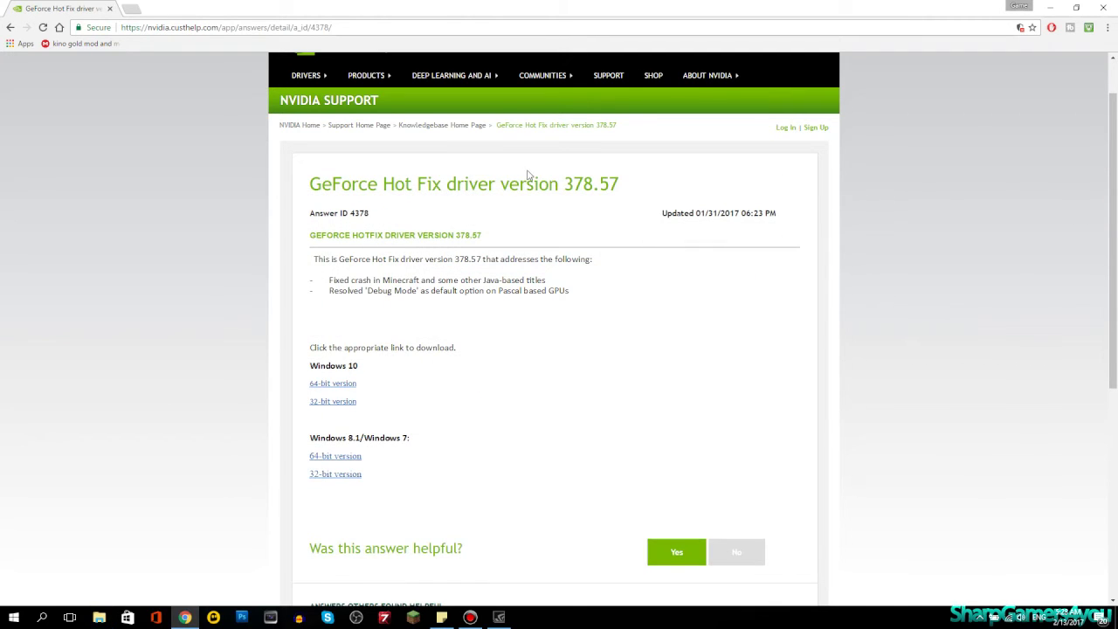
Search the web for "nividia old drivers list" and open the NVIDIA Driver Downloads - Advanced Search result.
{"action": "left_click", "coordinate": [206, 28]}
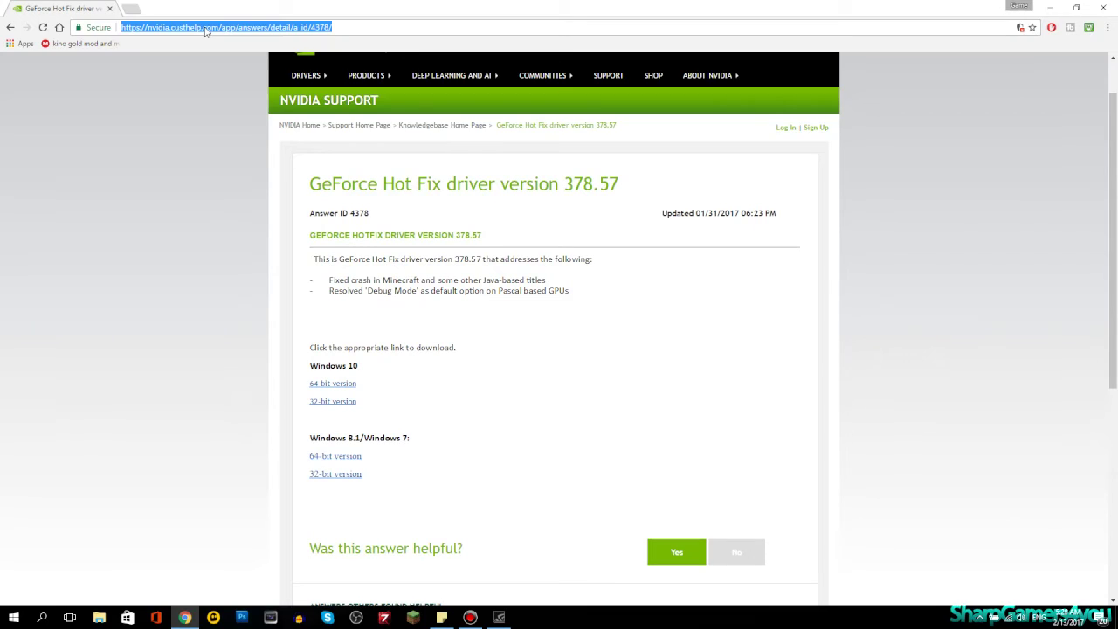
{"action": "type", "text": "nvidia "}
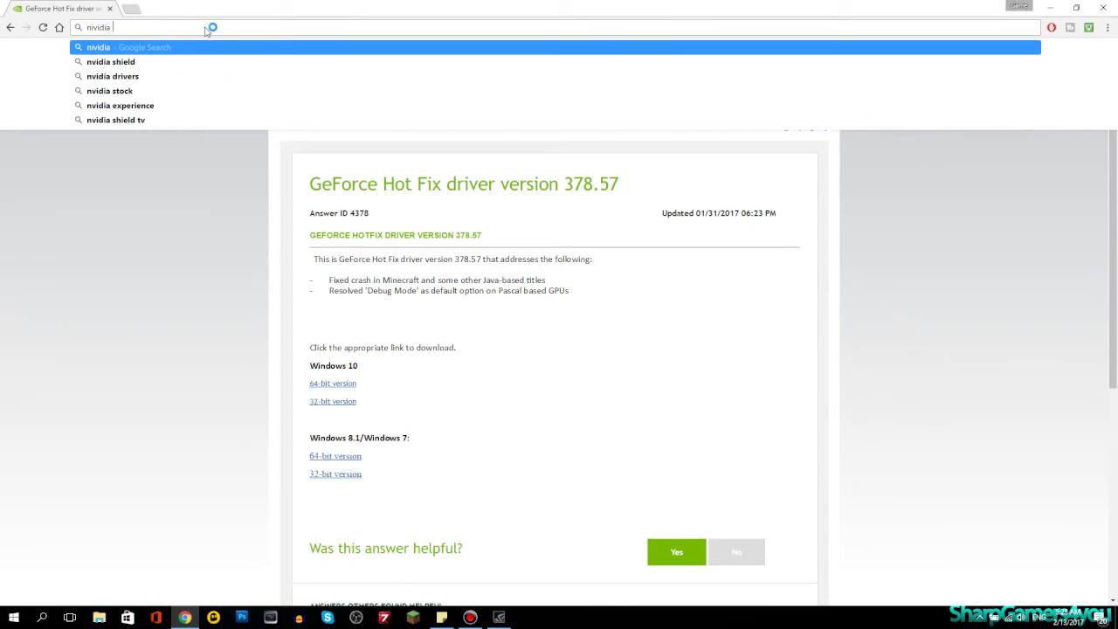
{"action": "type", "text": "ol"}
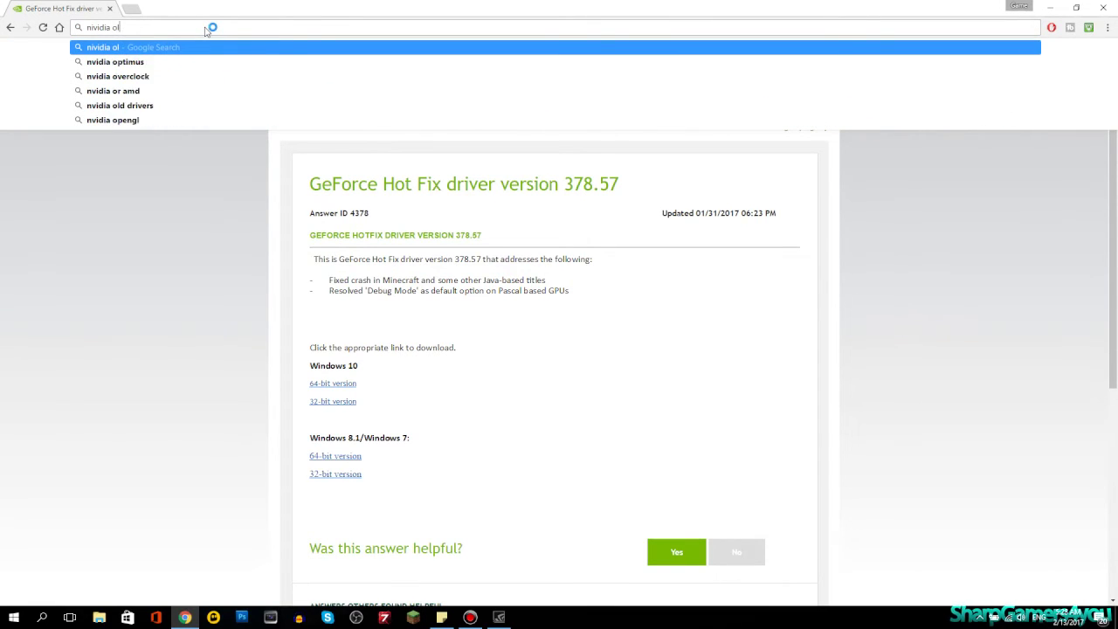
{"action": "type", "text": "d drivers lis"}
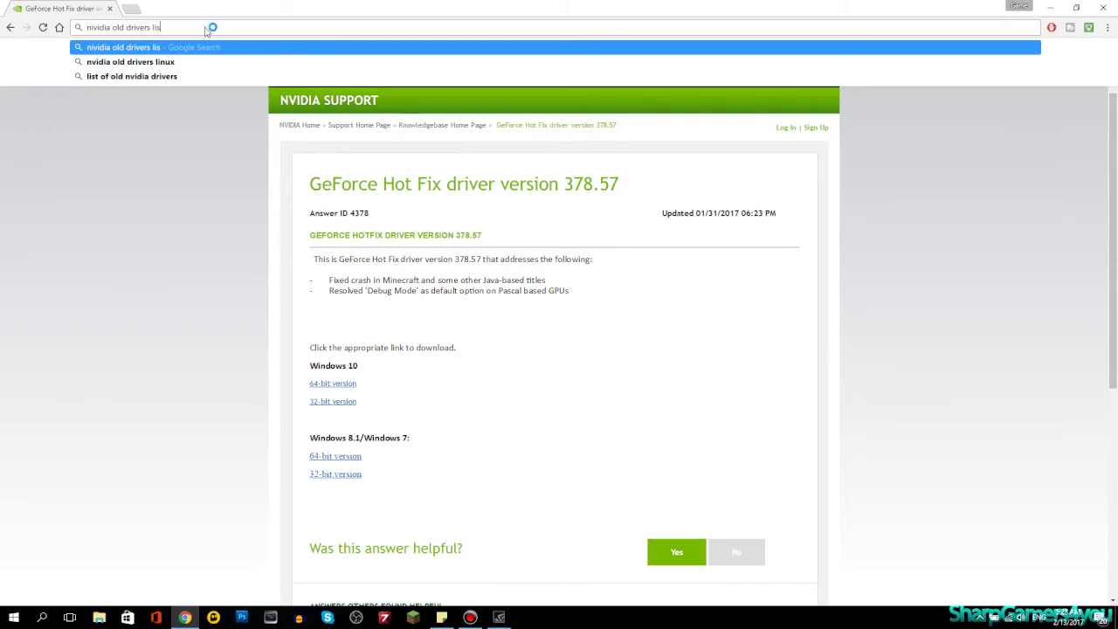
{"action": "key", "text": "Return"}
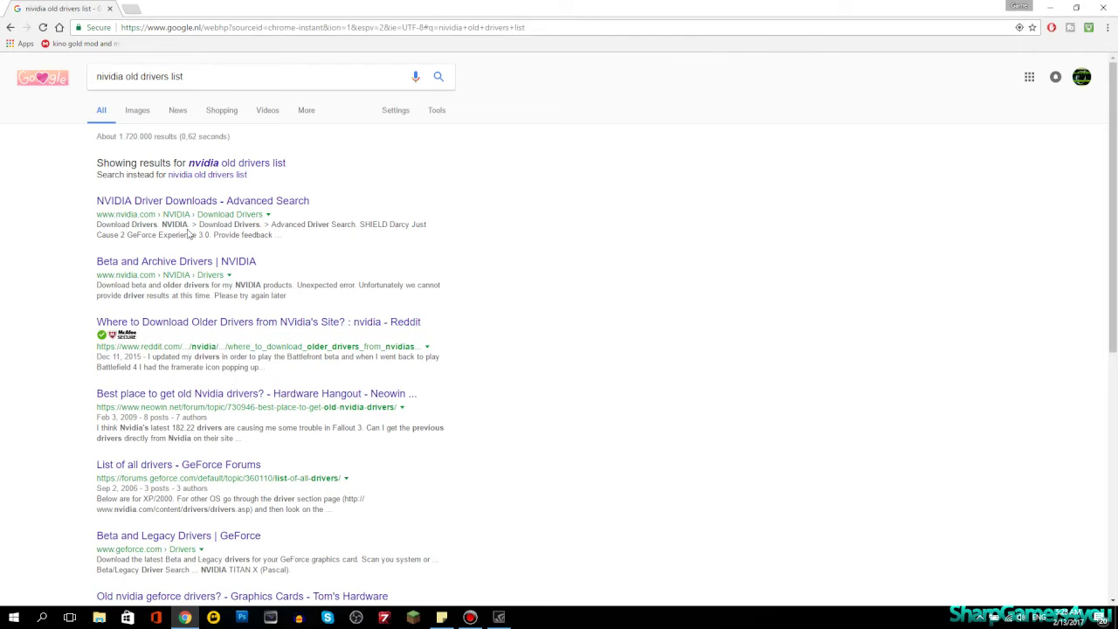
{"action": "left_click", "coordinate": [203, 198]}
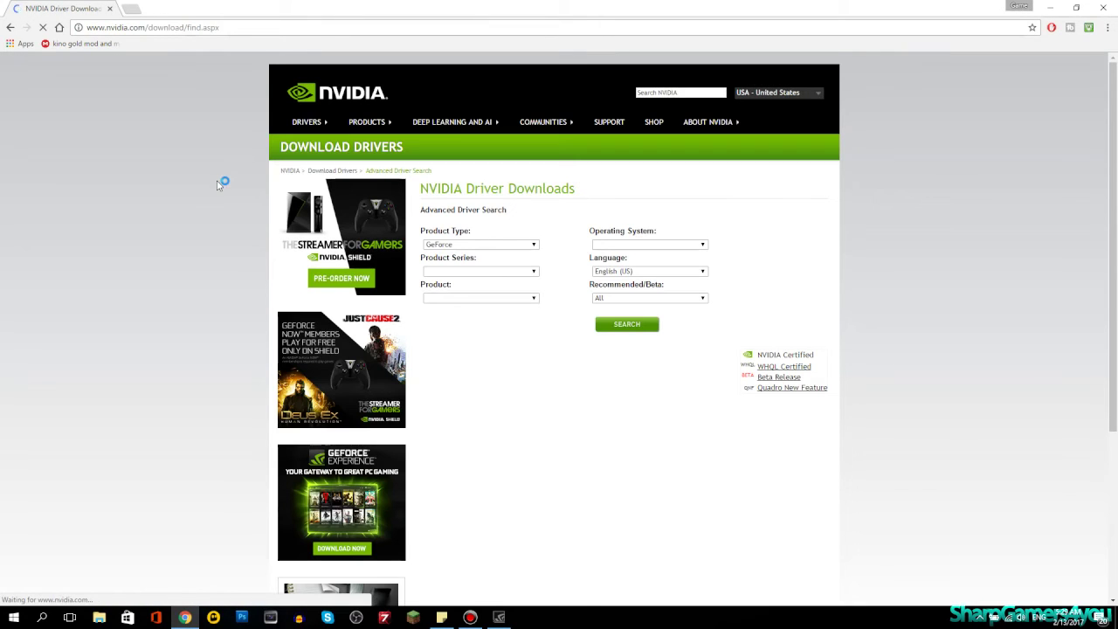
Keep GeForce as the product type and set the operating system to Windows 10 64-bit in the driver search.
{"action": "left_click", "coordinate": [492, 247]}
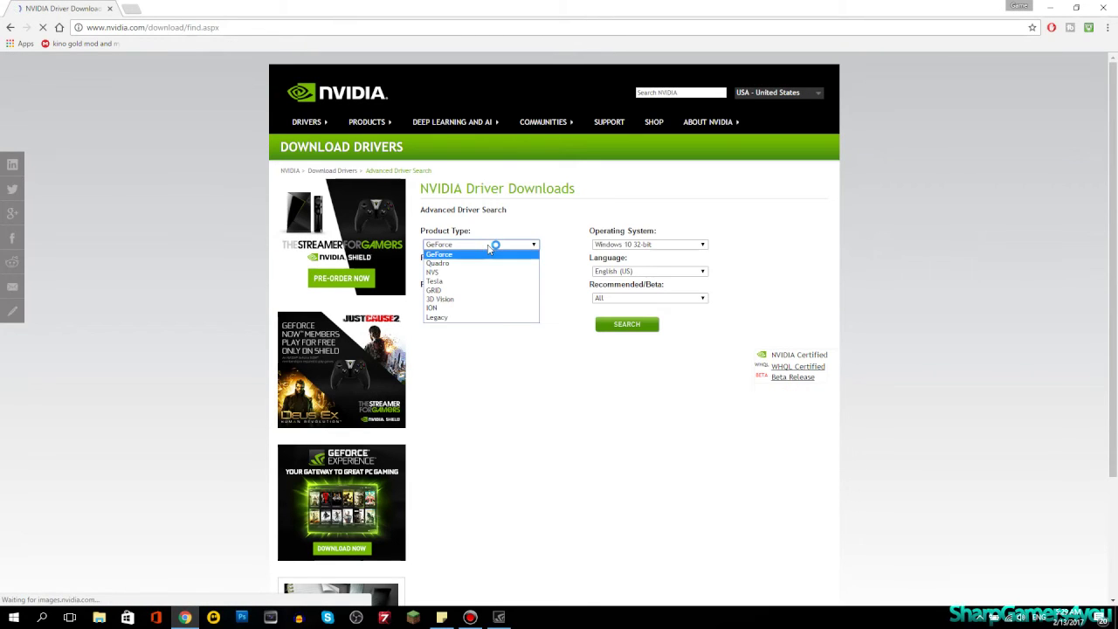
{"action": "left_click", "coordinate": [490, 248]}
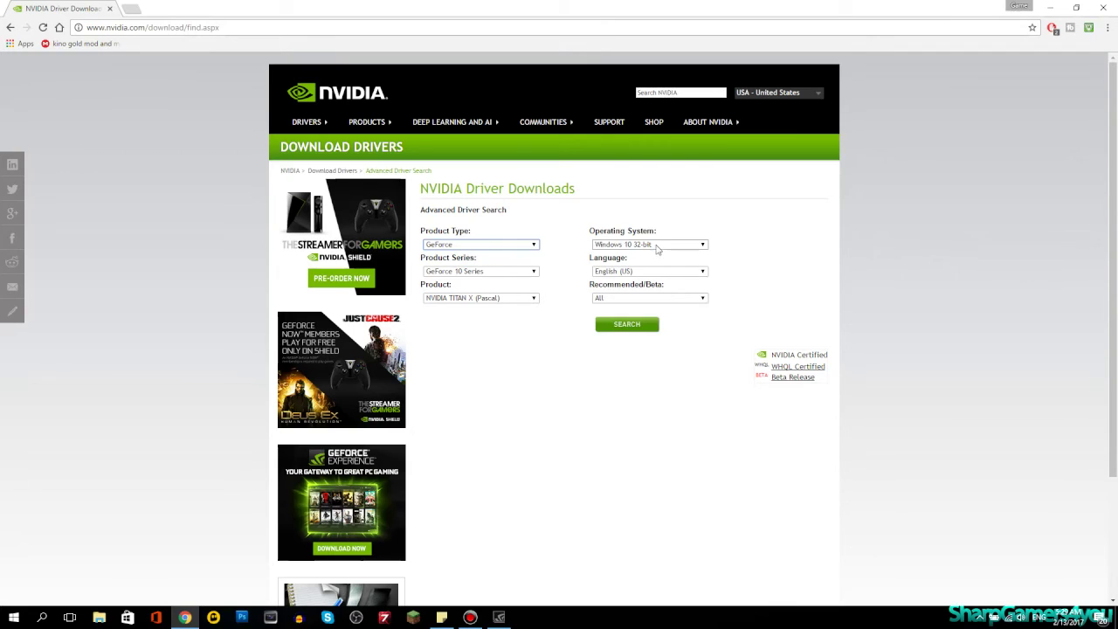
{"action": "left_click", "coordinate": [657, 250]}
{"action": "left_click", "coordinate": [656, 263]}
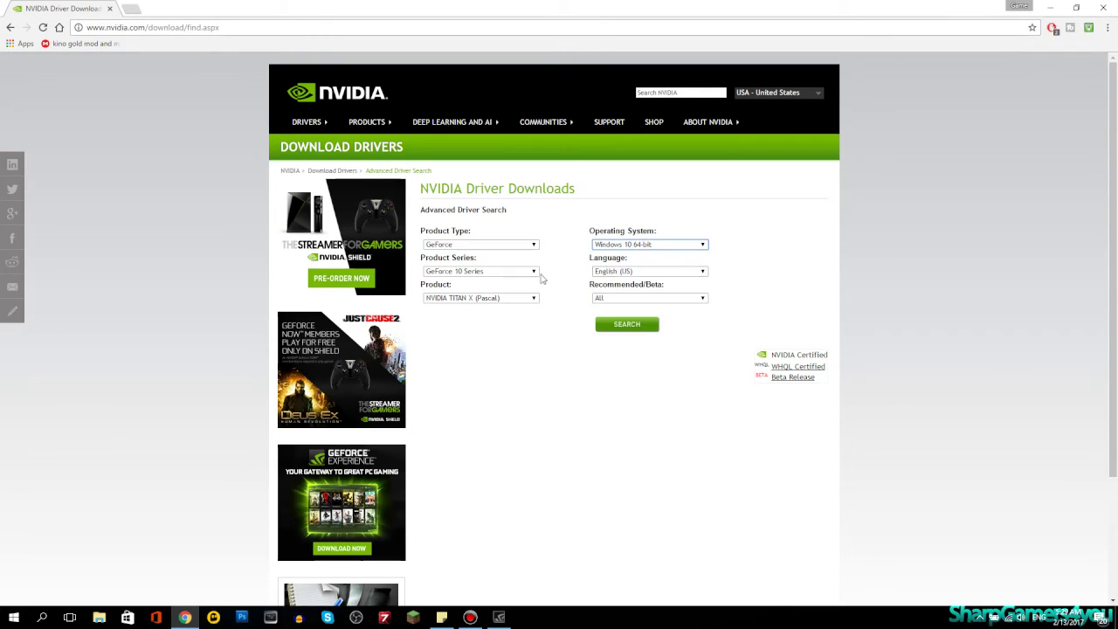
Set the product series to GeForce 900M Series (Notebooks) and the product to GeForce GTX 980M.
{"action": "left_click", "coordinate": [519, 272]}
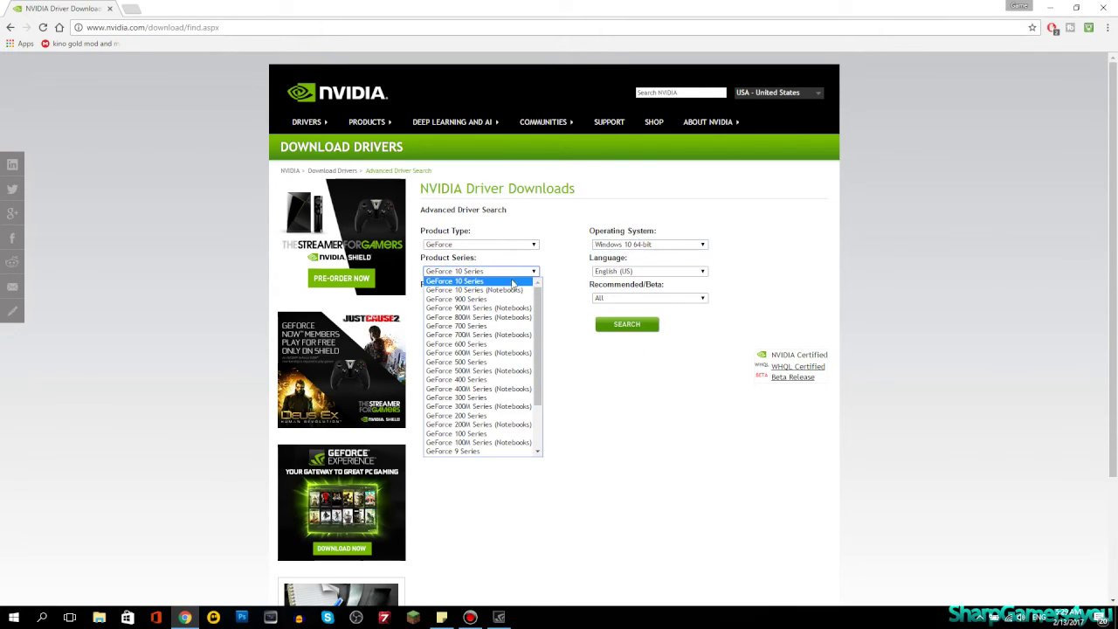
{"action": "left_click", "coordinate": [500, 310]}
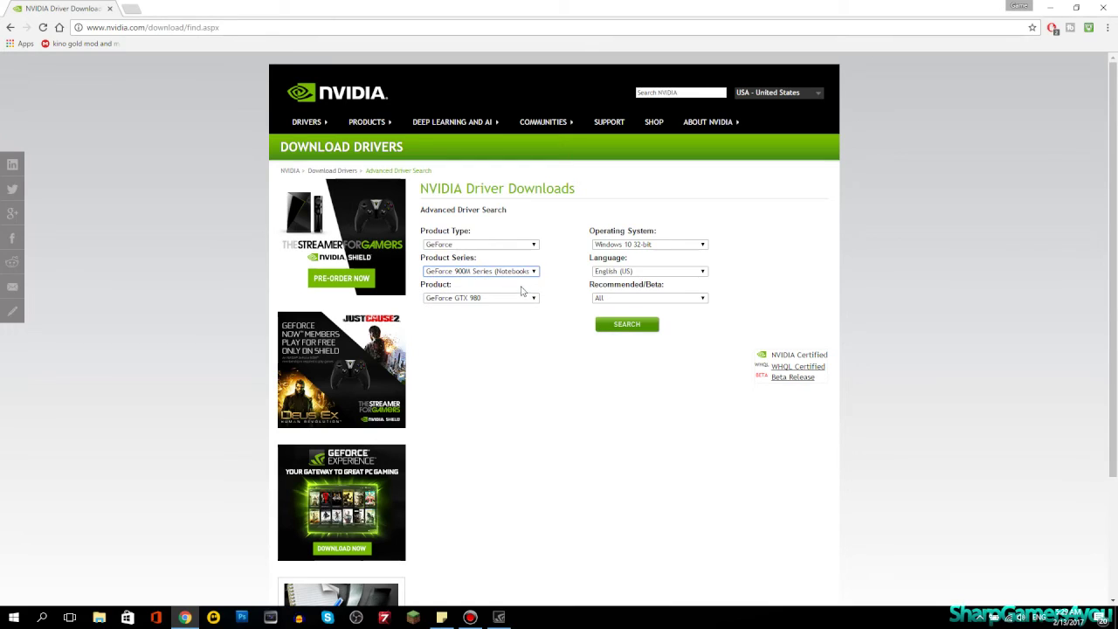
{"action": "left_click", "coordinate": [486, 302]}
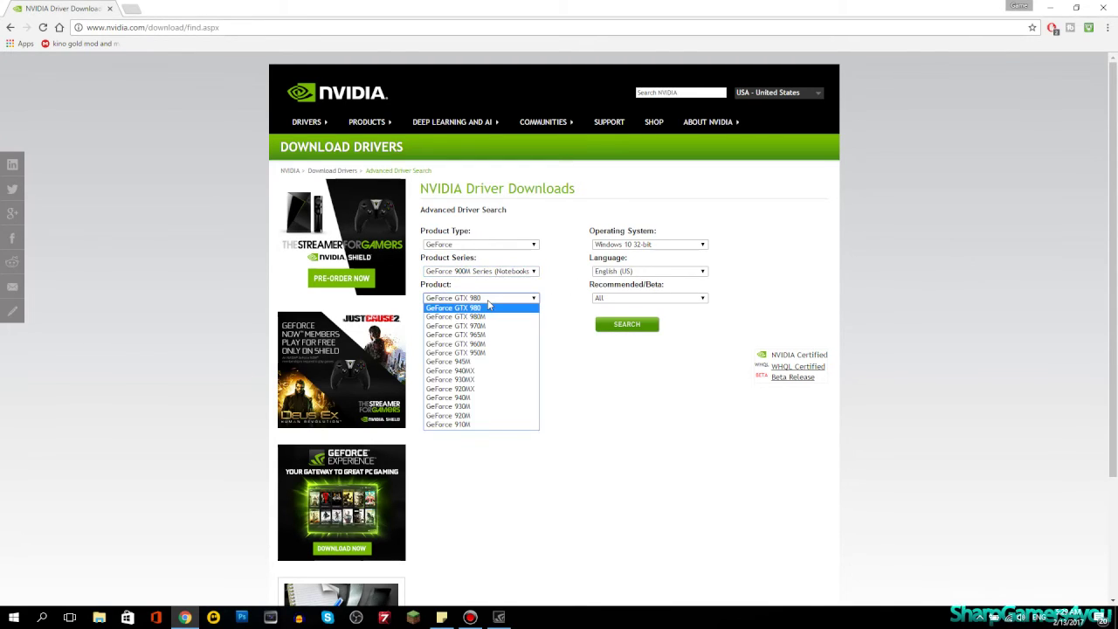
{"action": "left_click", "coordinate": [493, 317]}
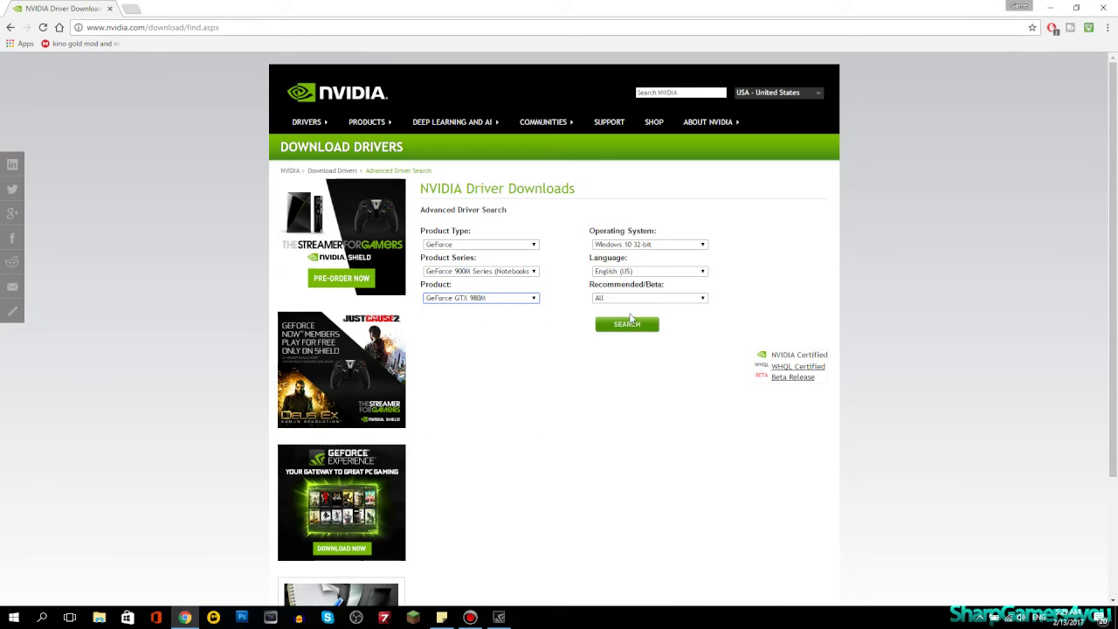
Keep Recommended/Beta at All and run the driver search.
{"action": "left_click", "coordinate": [644, 298]}
{"action": "left_click", "coordinate": [636, 324]}
{"action": "left_click", "coordinate": [638, 299]}
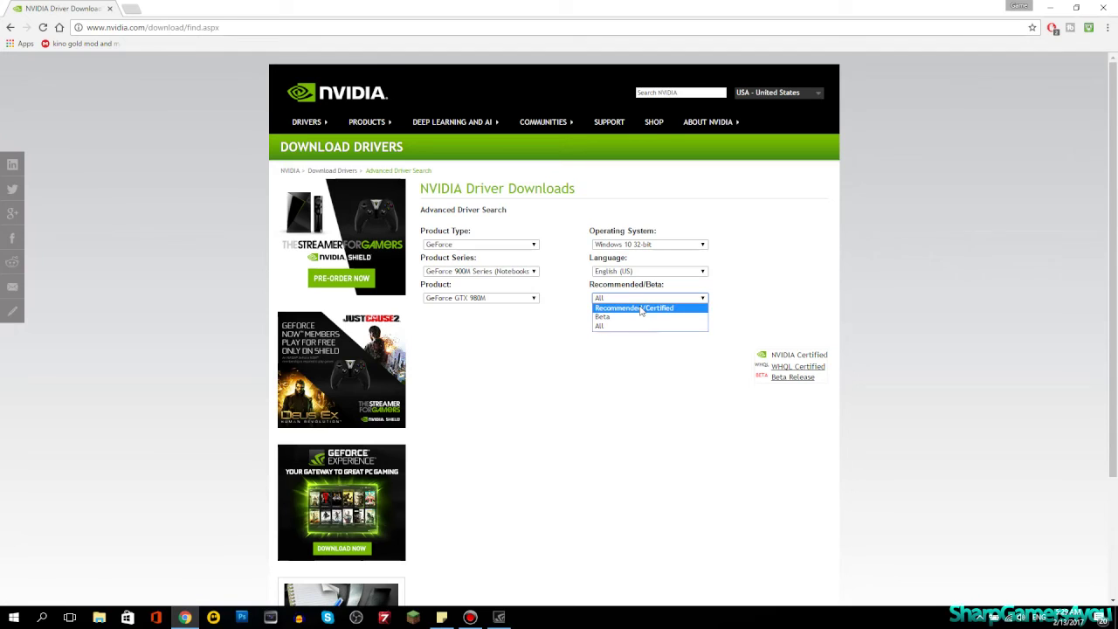
{"action": "left_click", "coordinate": [644, 301]}
{"action": "left_click", "coordinate": [628, 325]}
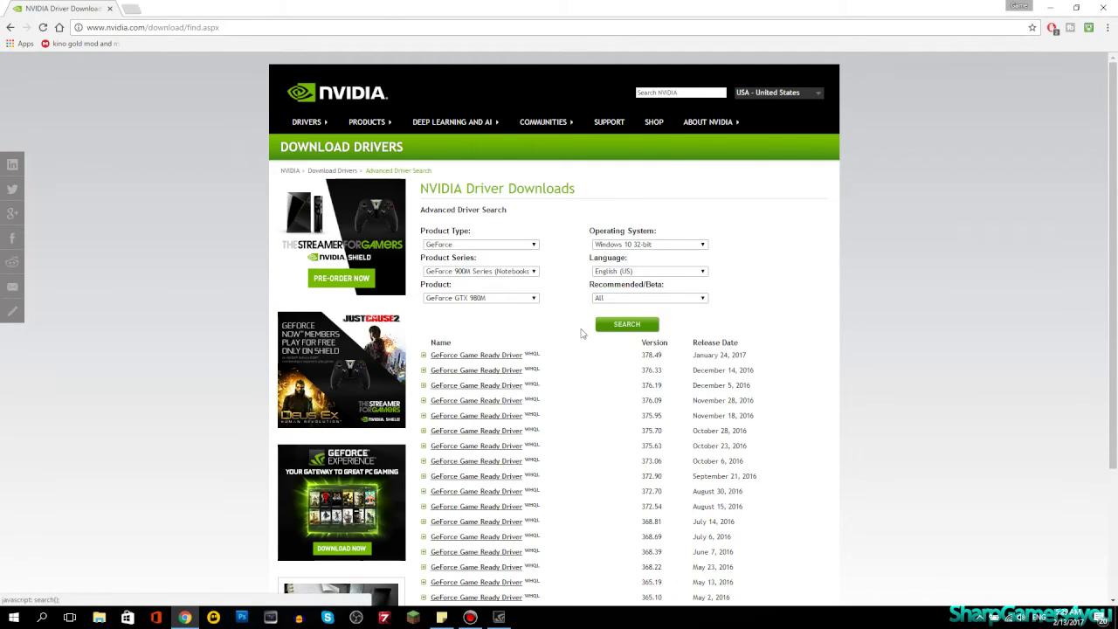
Look over the driver versions and release dates, and open the download page of version 376.33 from December 14, 2016.
{"action": "scroll", "coordinate": [538, 311], "scroll_direction": "down", "scroll_amount": 1}
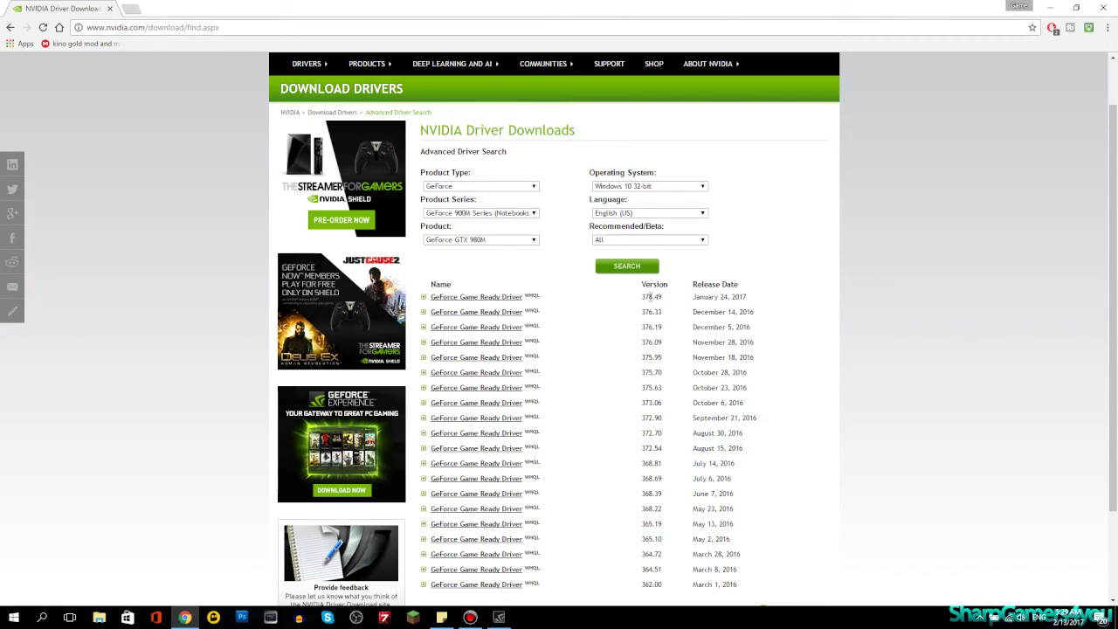
{"action": "scroll", "coordinate": [668, 303], "scroll_direction": "down", "scroll_amount": 1}
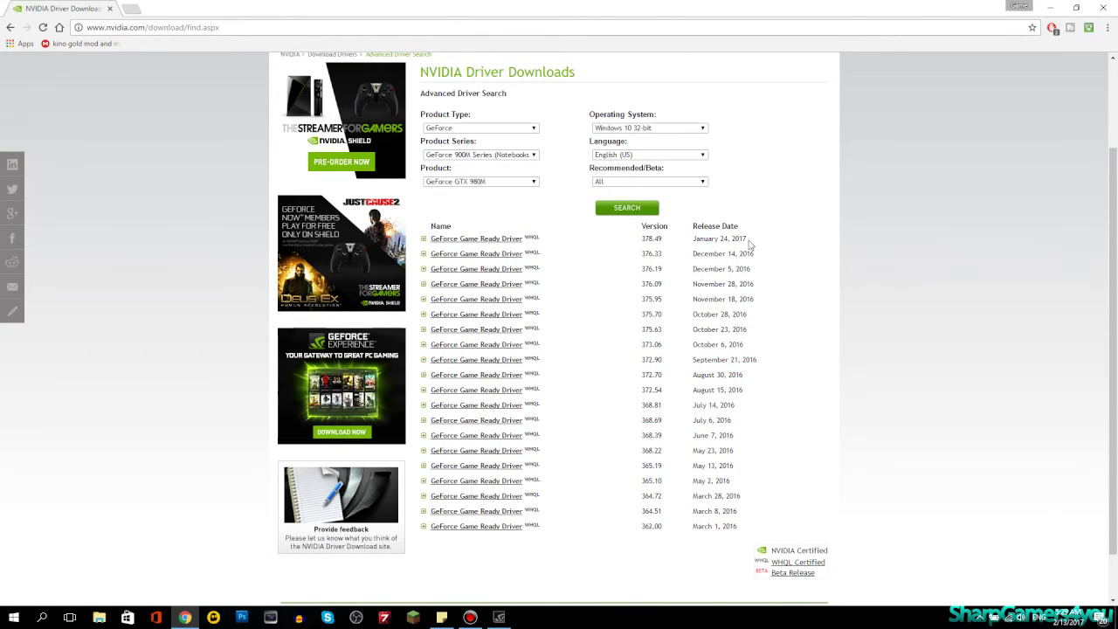
{"action": "left_click_drag", "start_coordinate": [745, 238], "coordinate": [645, 241]}
{"action": "left_click", "coordinate": [661, 247]}
{"action": "left_click", "coordinate": [503, 254]}
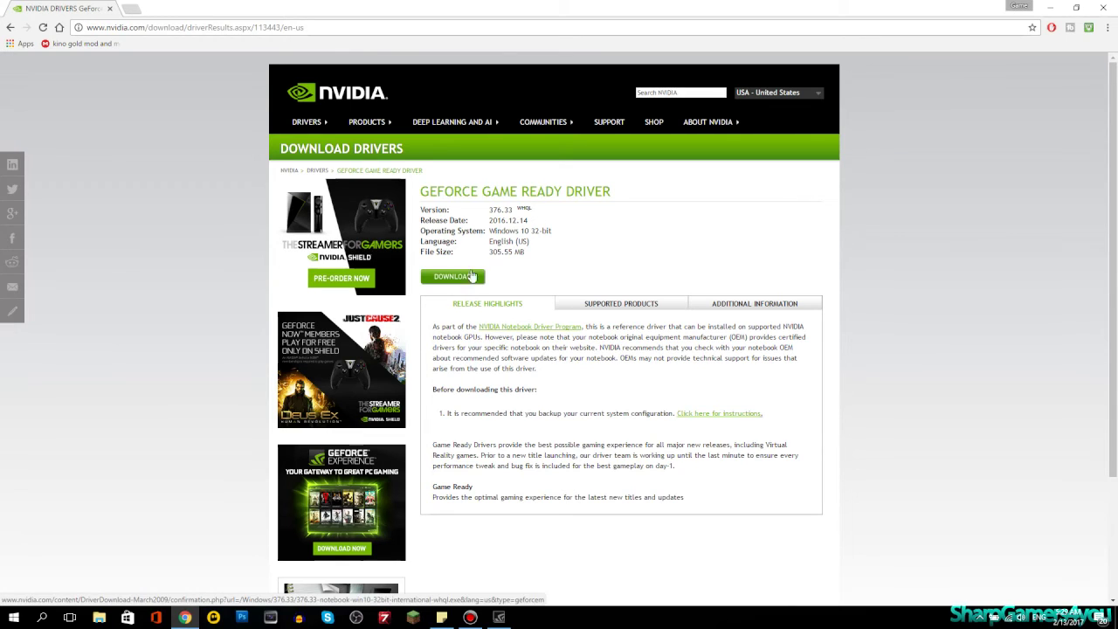
Close Chrome and GeForce Experience, and start the Minecraft Launcher.
{"action": "left_click", "coordinate": [1103, 7]}
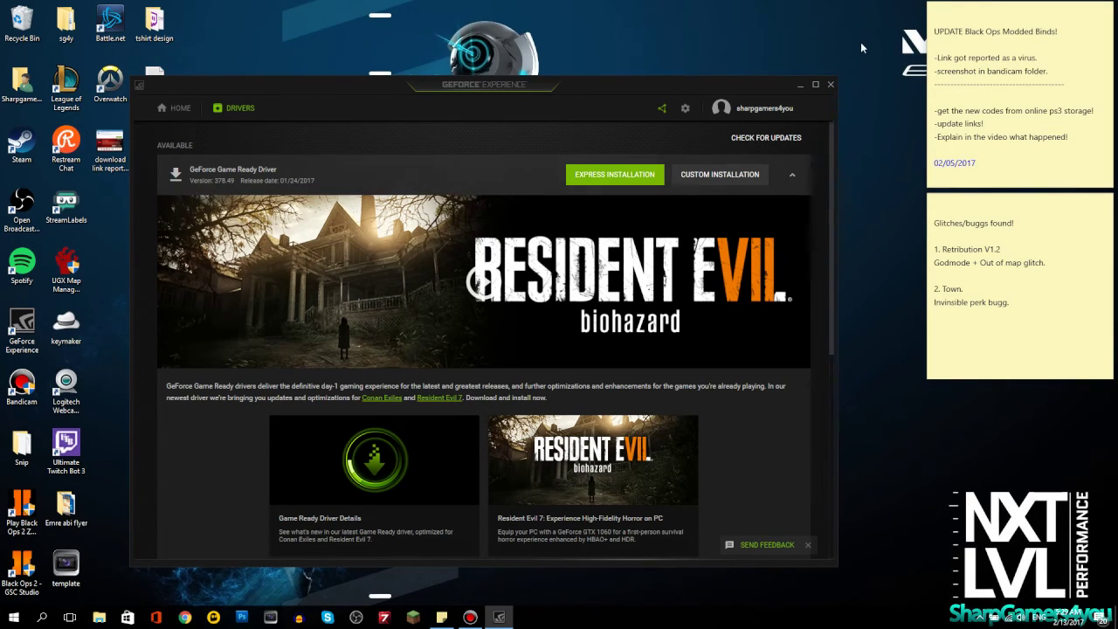
{"action": "left_click", "coordinate": [830, 86]}
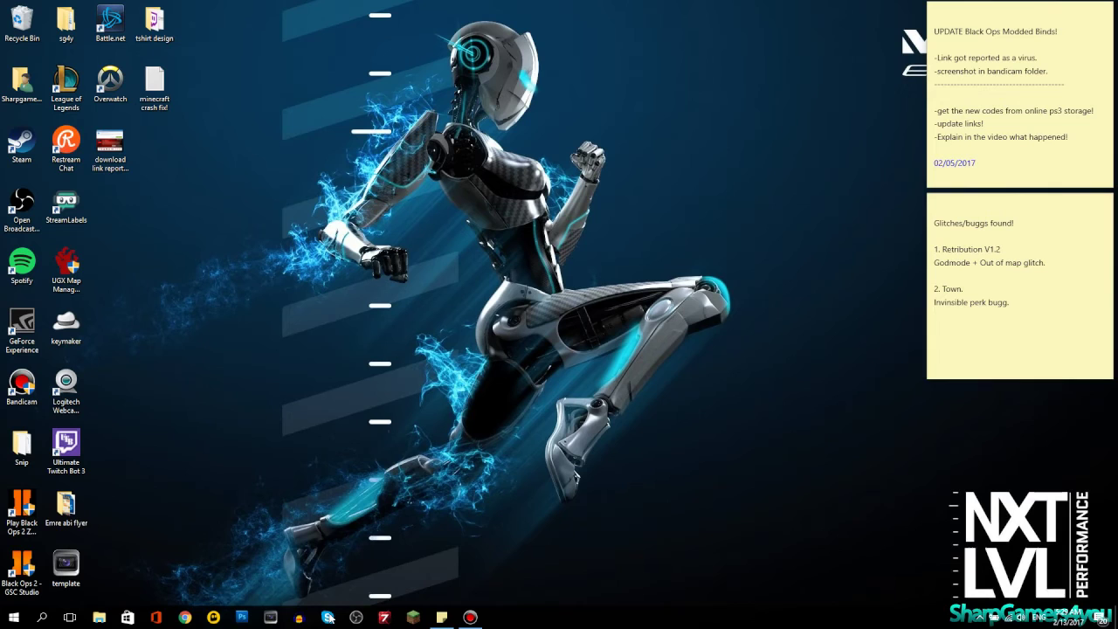
{"action": "left_click", "coordinate": [412, 618]}
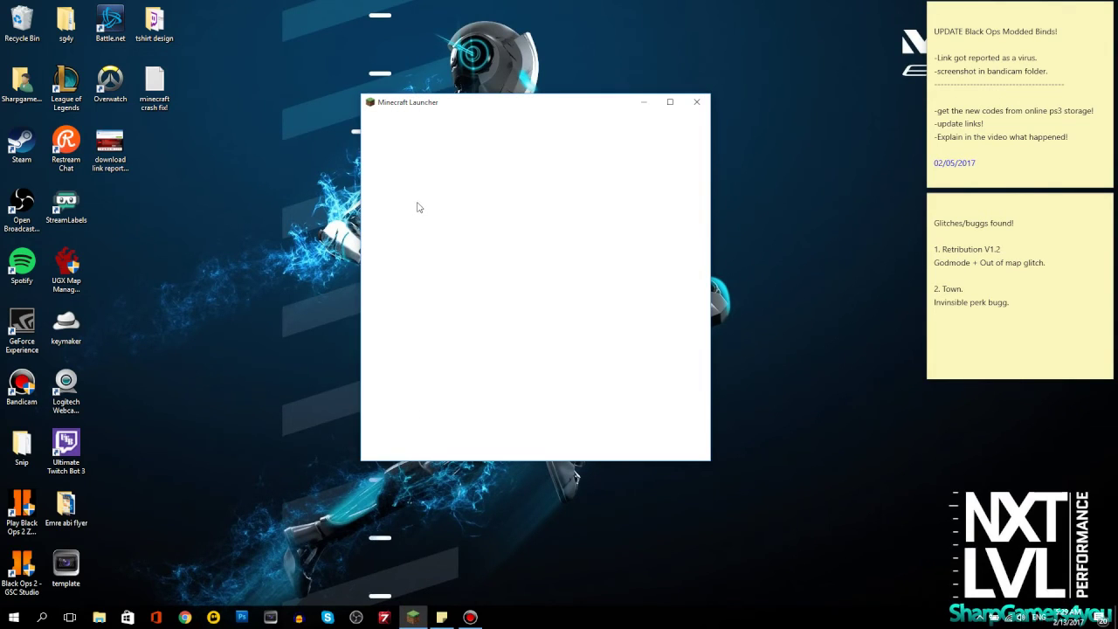